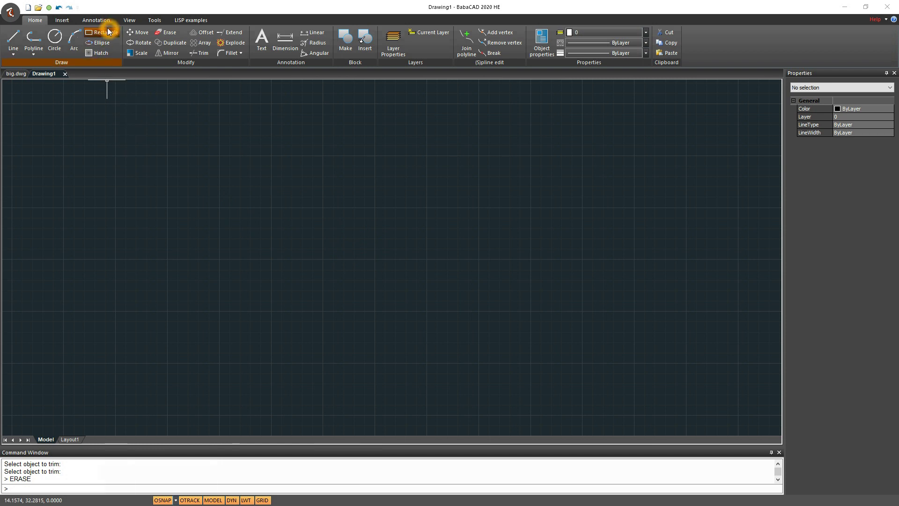
# Step: Draw a rectangle about 21.3 by 18.8 units in the middle of the drawing area
pyautogui.click(105, 29)
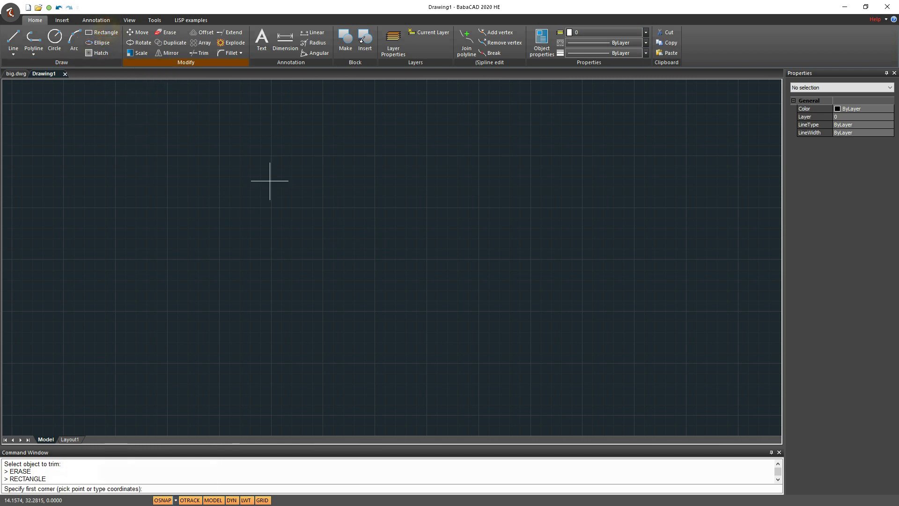
pyautogui.click(253, 161)
pyautogui.click(475, 356)
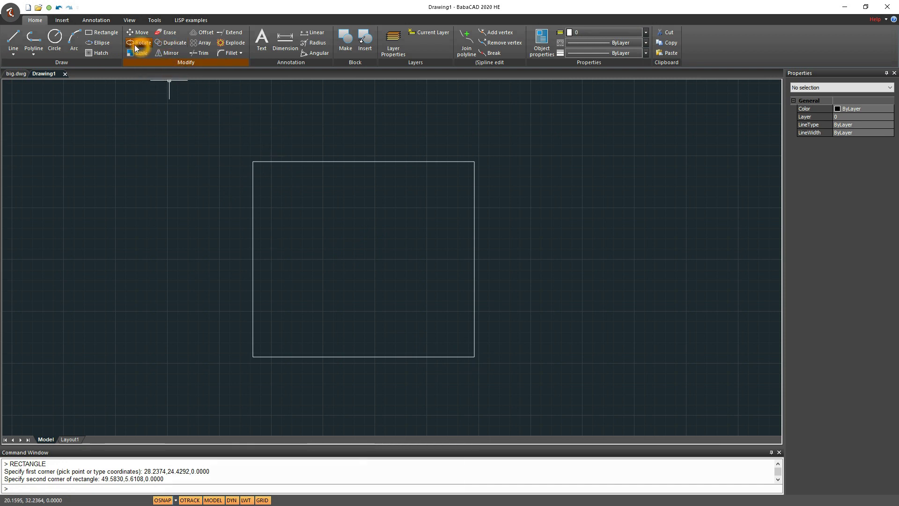
# Step: Draw a three-point arc bulging inward from the rectangle's right edge, spanning about 6.5 units along its lower half
pyautogui.click(75, 41)
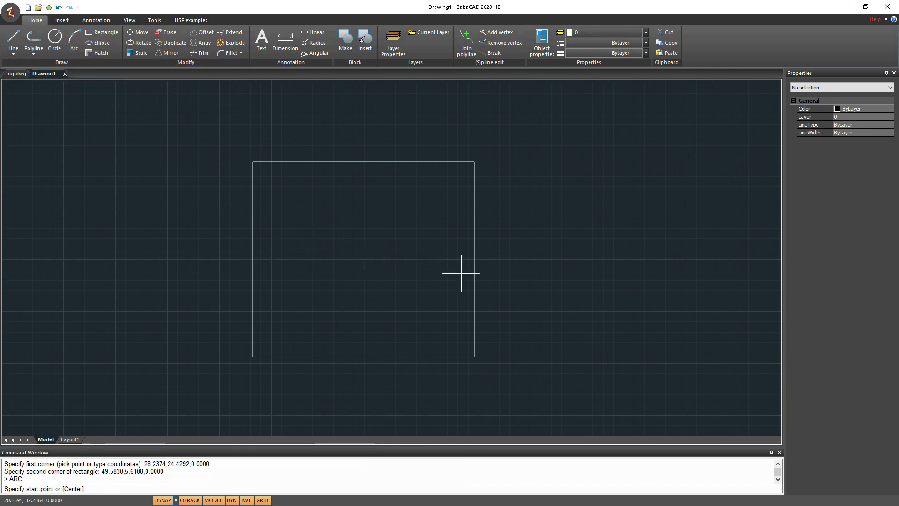
pyautogui.click(474, 266)
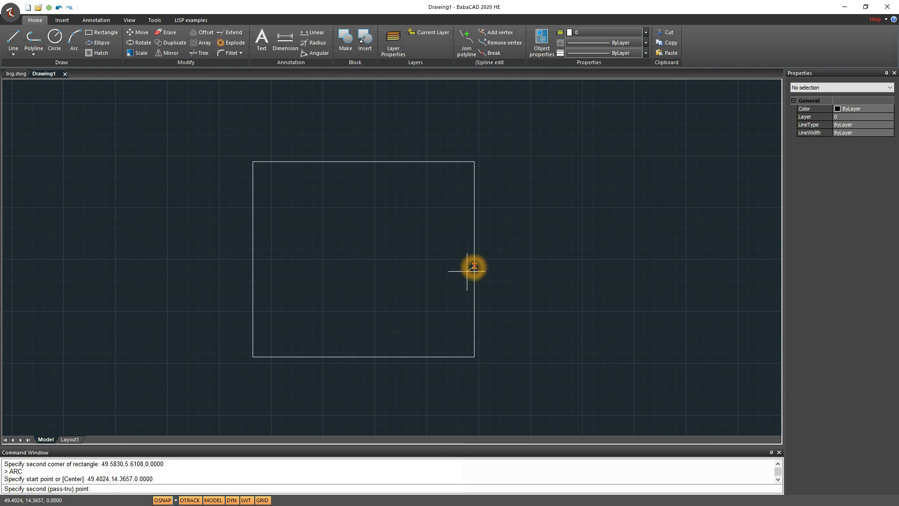
pyautogui.click(451, 302)
pyautogui.click(478, 332)
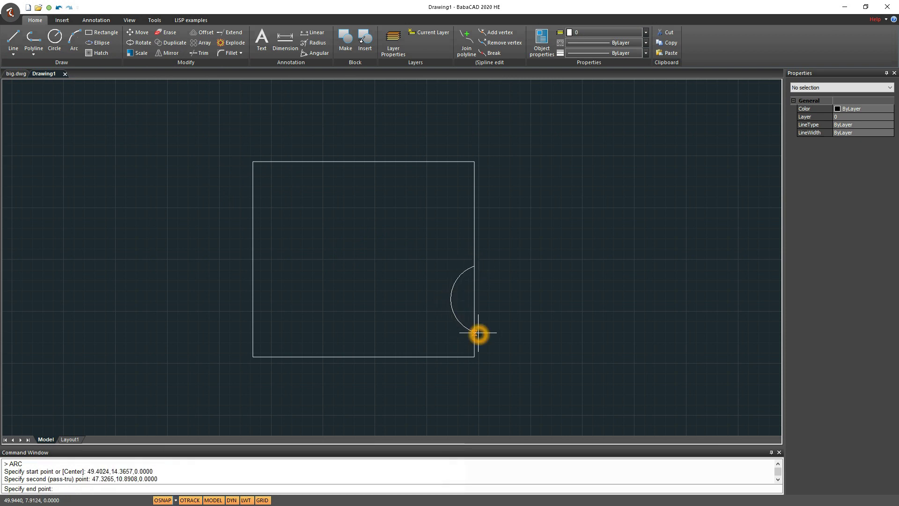
pyautogui.click(202, 55)
pyautogui.click(398, 249)
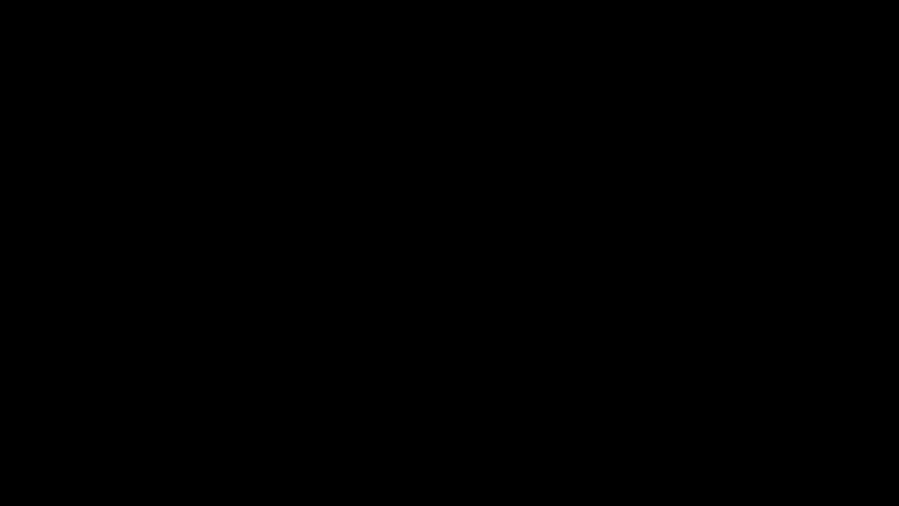
pyautogui.rightClick(470, 292)
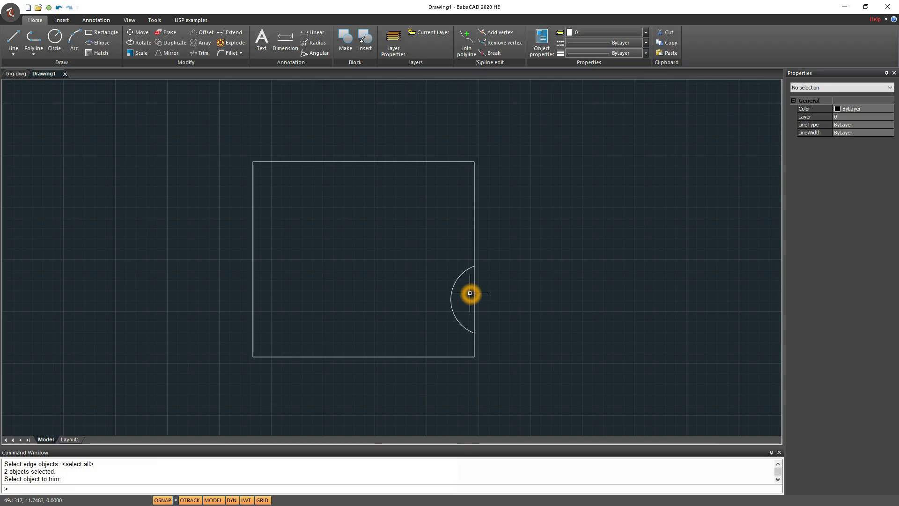
# Step: Trim the part of the rectangle's right edge between the arc's endpoints, using all objects as cutting edges
pyautogui.click(198, 54)
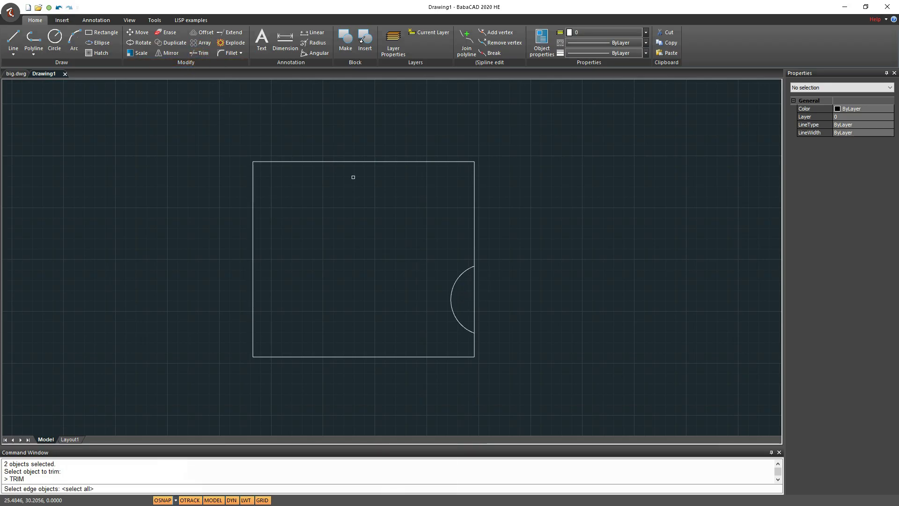
pyautogui.click(407, 198)
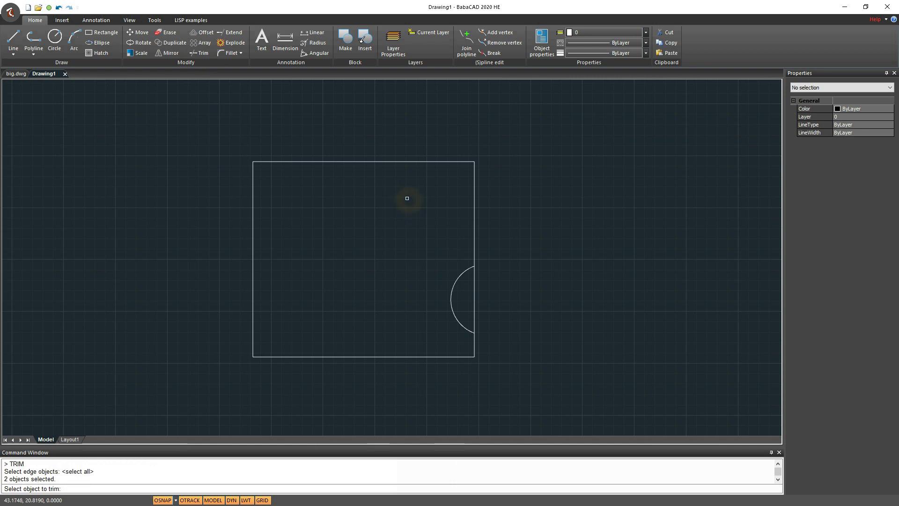
pyautogui.click(474, 288)
pyautogui.click(400, 253)
pyautogui.rightClick(400, 253)
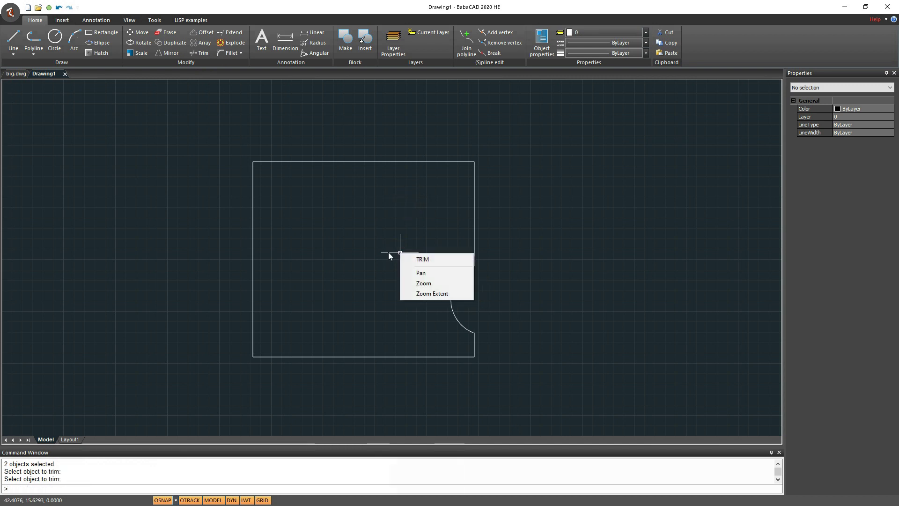
pyautogui.click(333, 237)
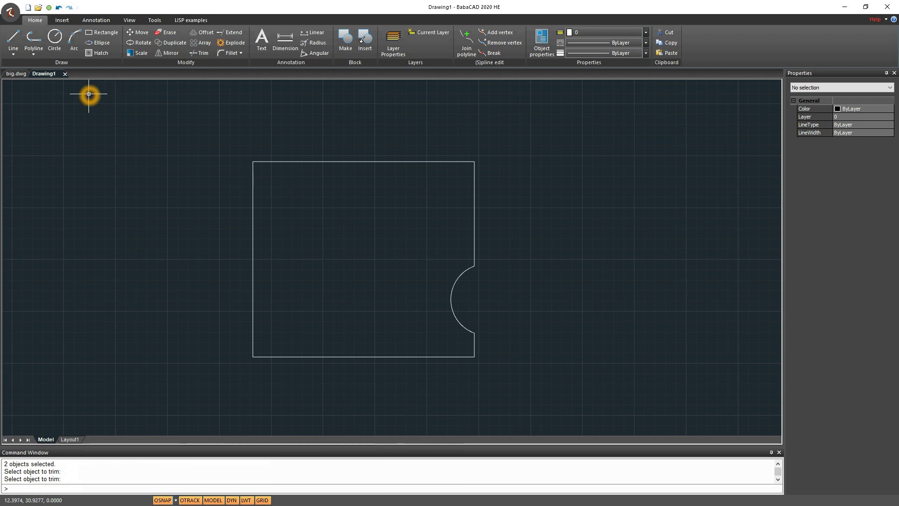
# Step: Start creating a new hatch
pyautogui.click(104, 53)
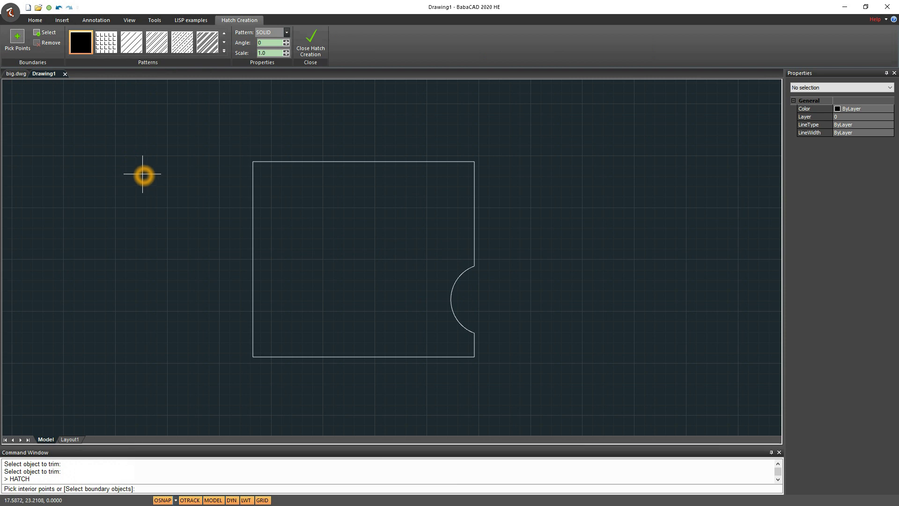
pyautogui.click(134, 177)
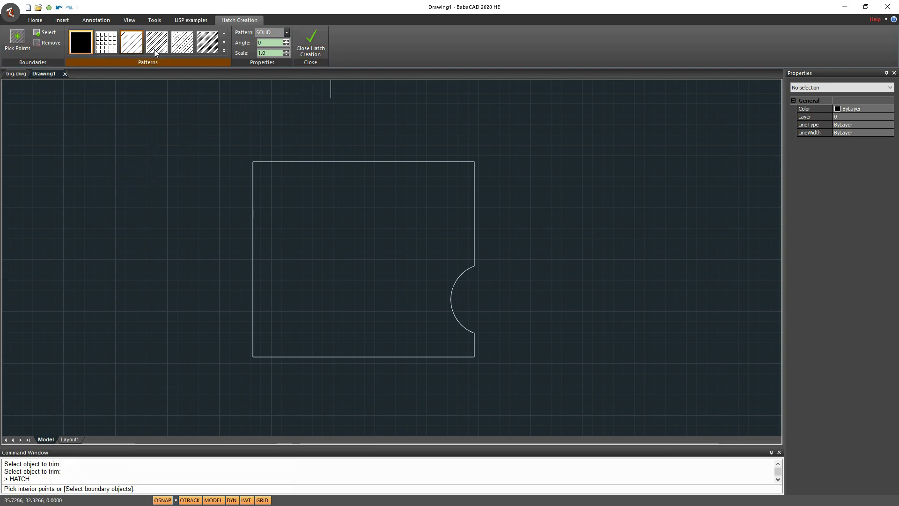
pyautogui.click(197, 193)
pyautogui.click(118, 139)
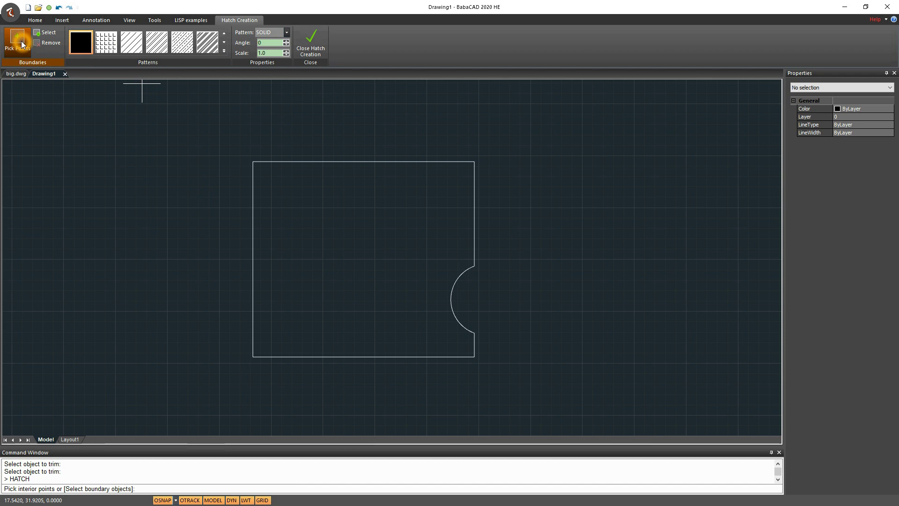
pyautogui.click(60, 135)
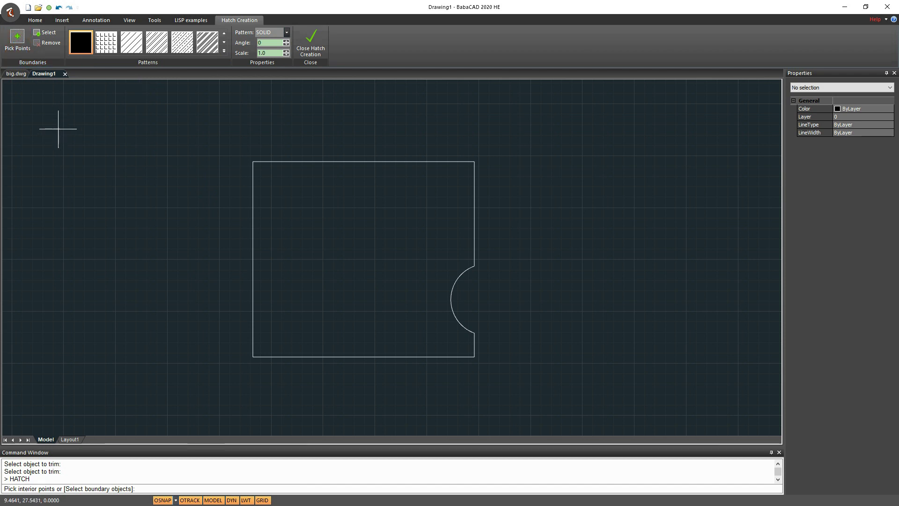
pyautogui.click(59, 134)
pyautogui.click(44, 33)
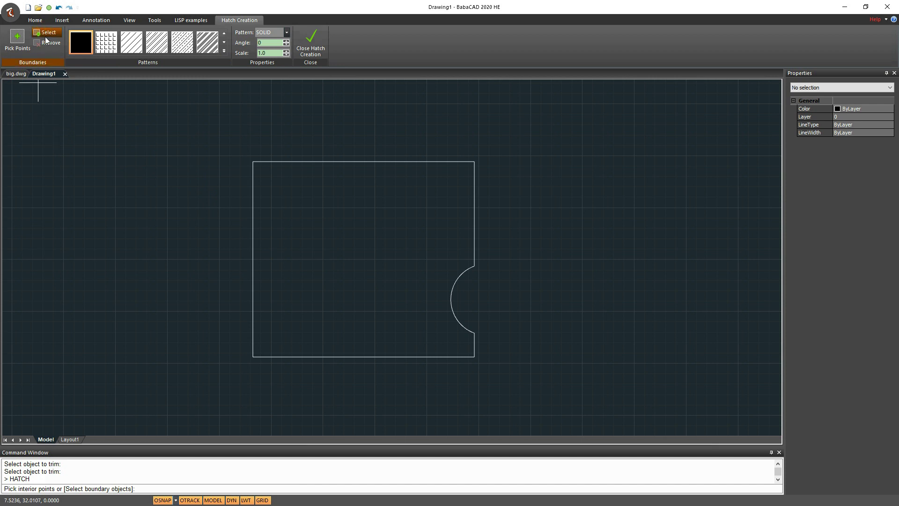
pyautogui.click(91, 140)
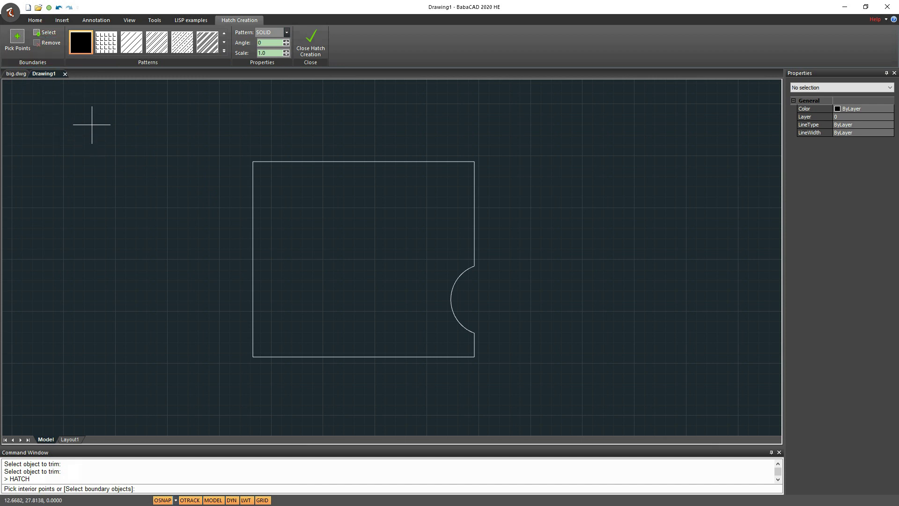
# Step: Choose the ANSI31 hatch pattern and set its scale to 0.200
pyautogui.click(225, 52)
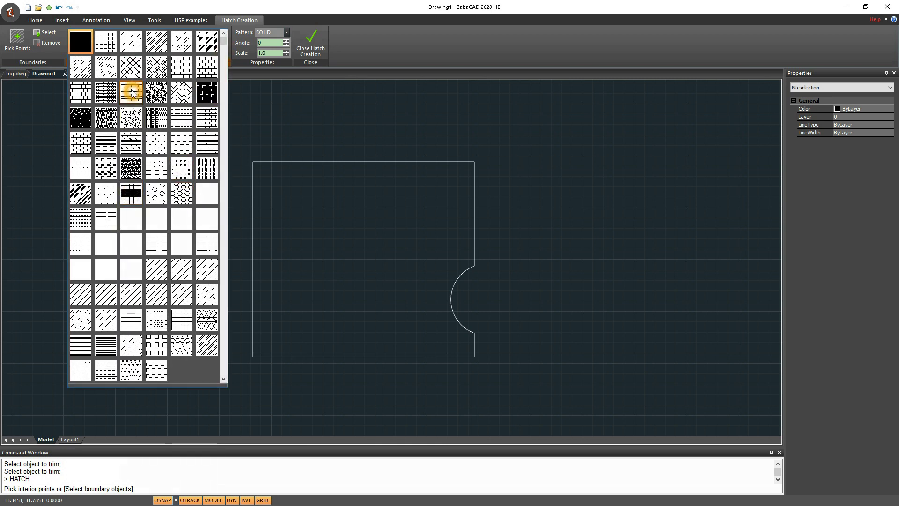
pyautogui.click(140, 46)
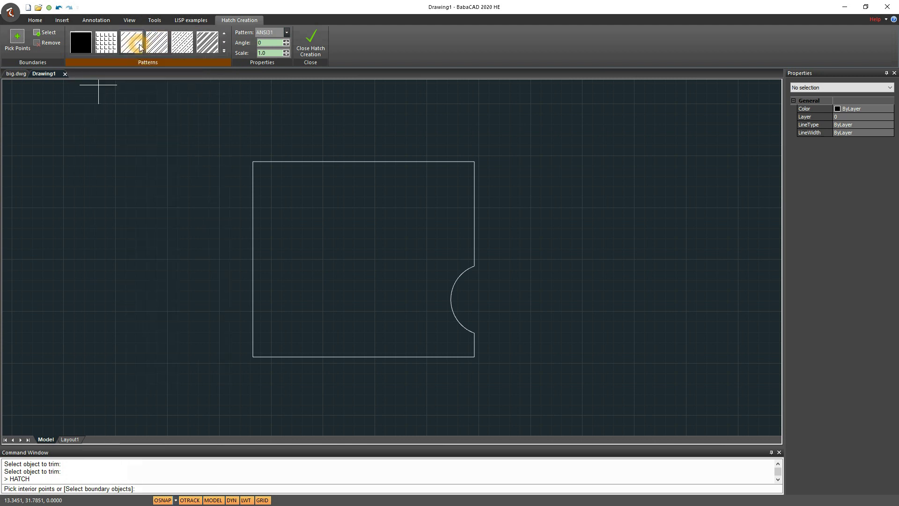
pyautogui.click(287, 51)
pyautogui.click(287, 56)
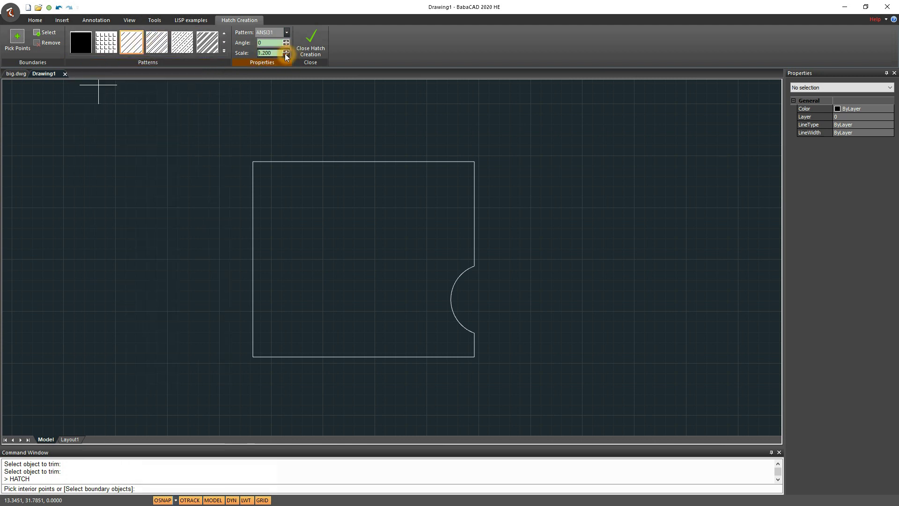
pyautogui.click(287, 55)
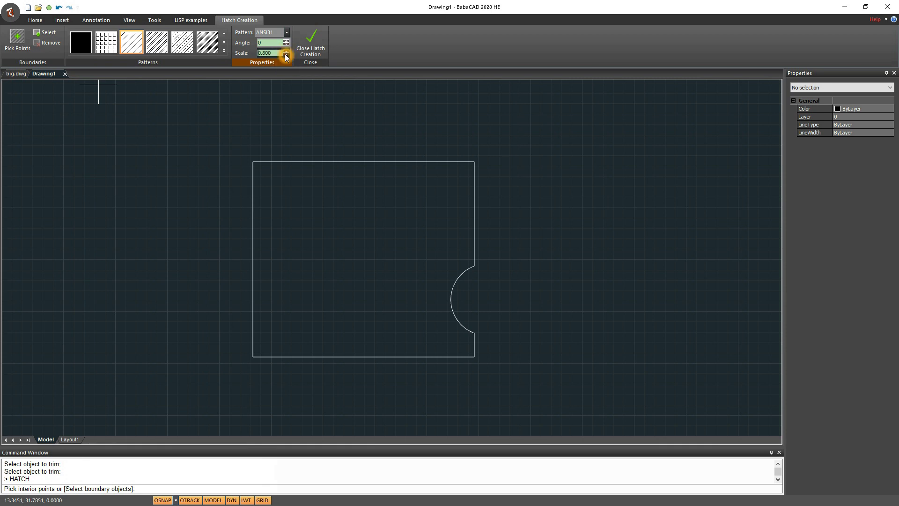
pyautogui.click(286, 55)
pyautogui.moveTo(263, 55); pyautogui.dragTo(230, 58)
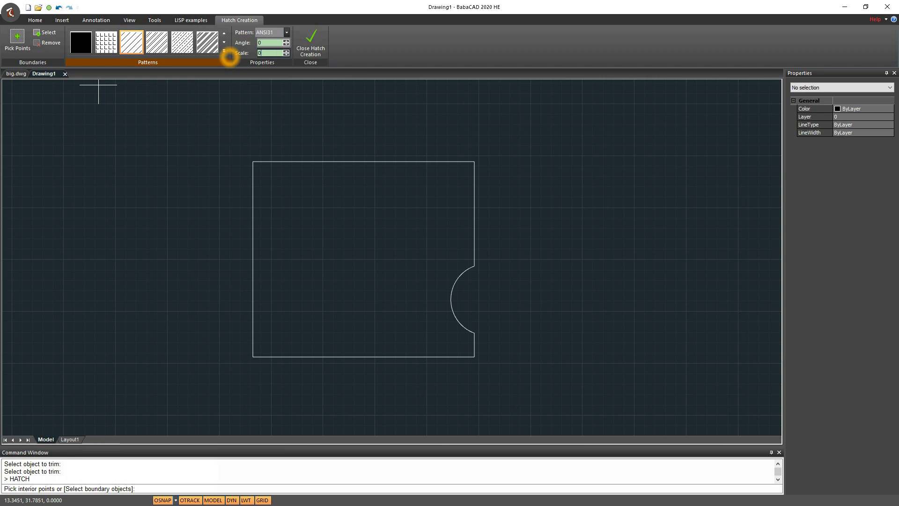
pyautogui.click(106, 157)
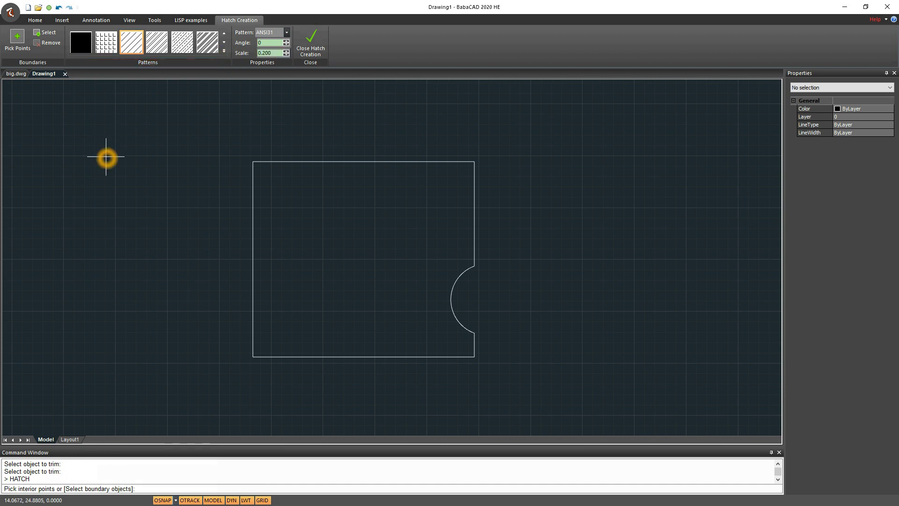
pyautogui.click(132, 108)
# Step: Hatch the notched rectangle by picking a point inside its outline
pyautogui.click(374, 245)
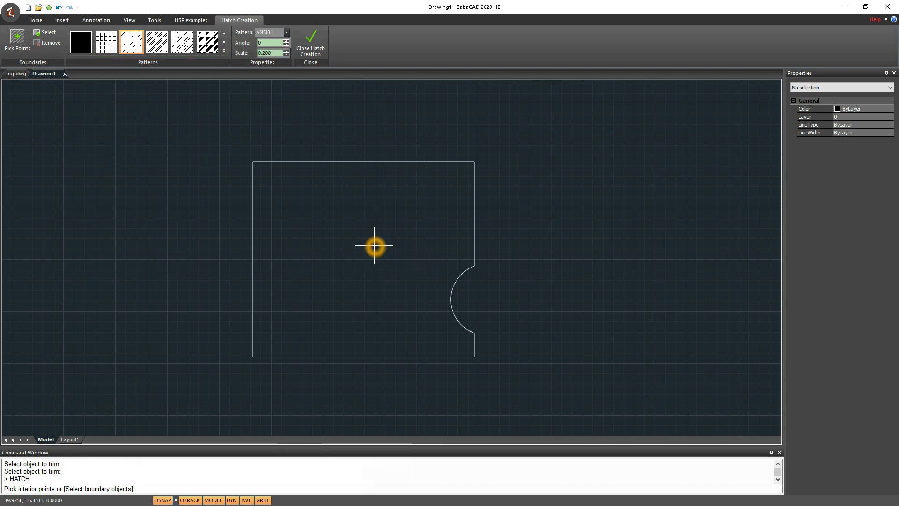
pyautogui.click(385, 250)
pyautogui.click(571, 215)
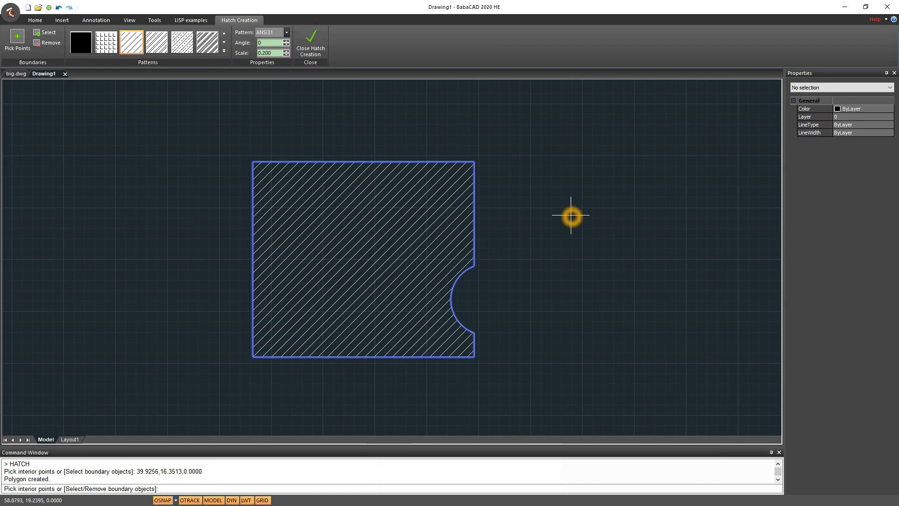
# Step: Try the ANSI32 and HEX patterns on the hatch, and switch it back to ANSI31
pyautogui.click(109, 41)
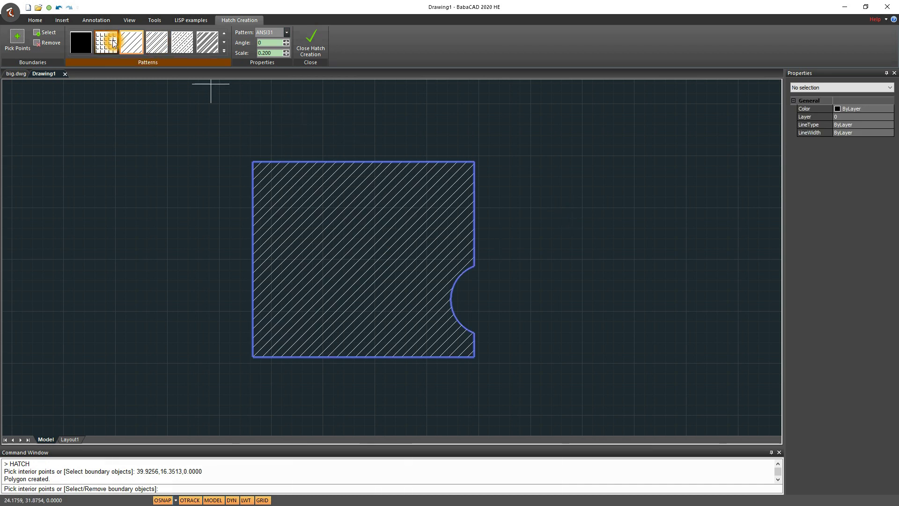
pyautogui.click(159, 46)
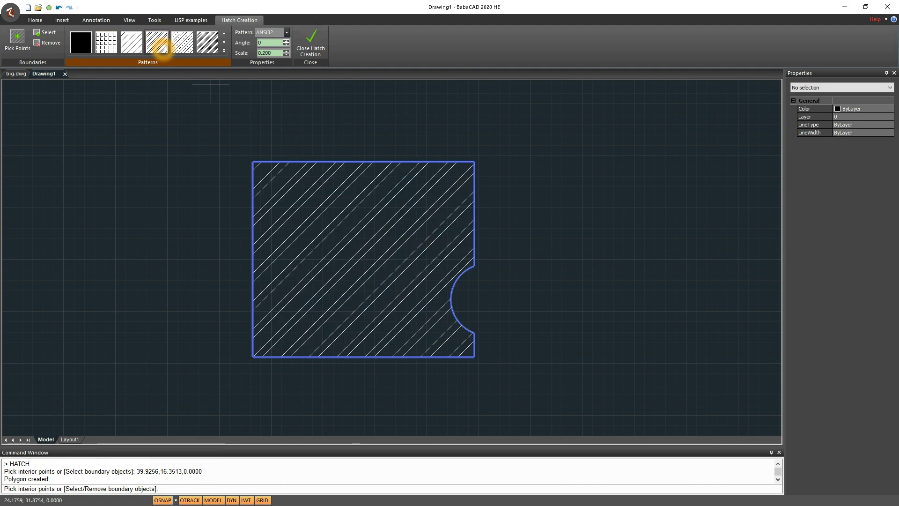
pyautogui.click(223, 51)
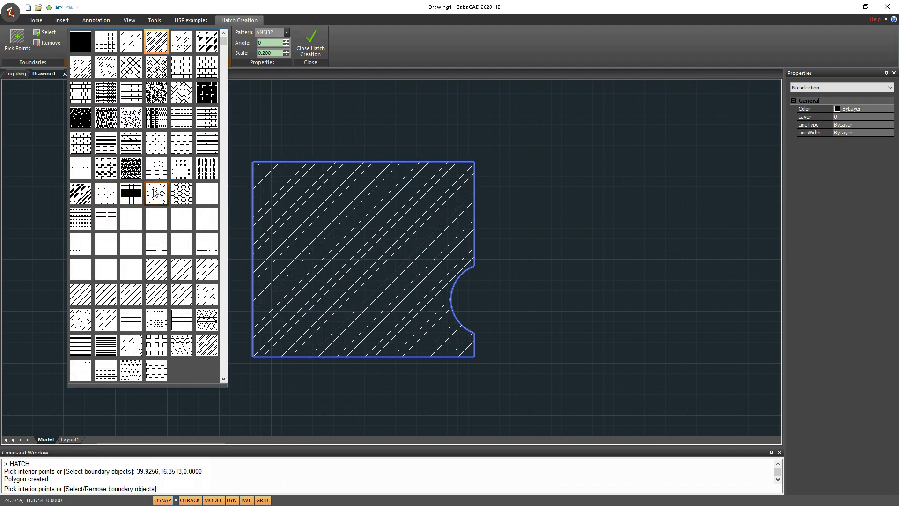
pyautogui.click(154, 190)
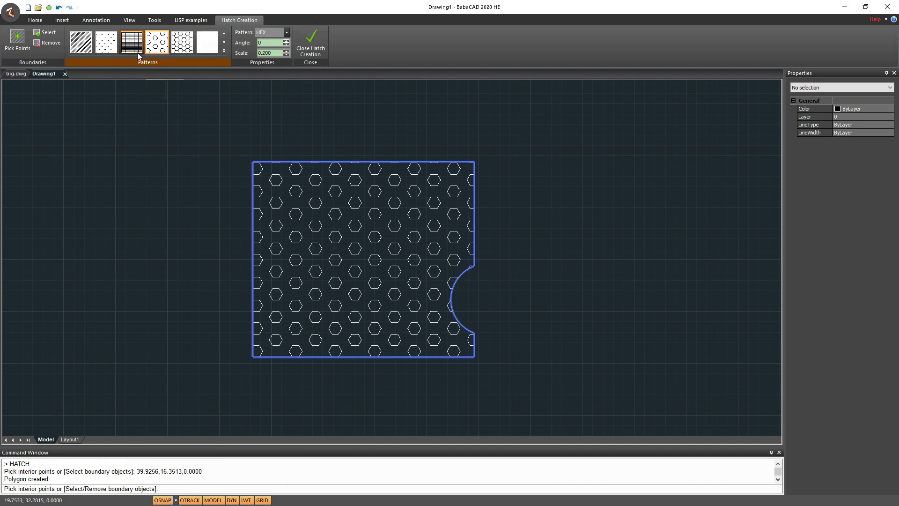
pyautogui.click(223, 51)
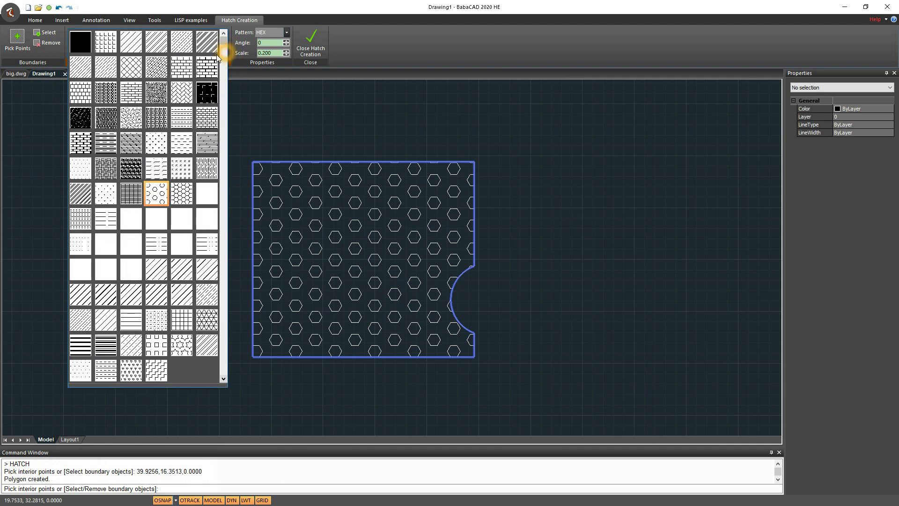
pyautogui.click(133, 42)
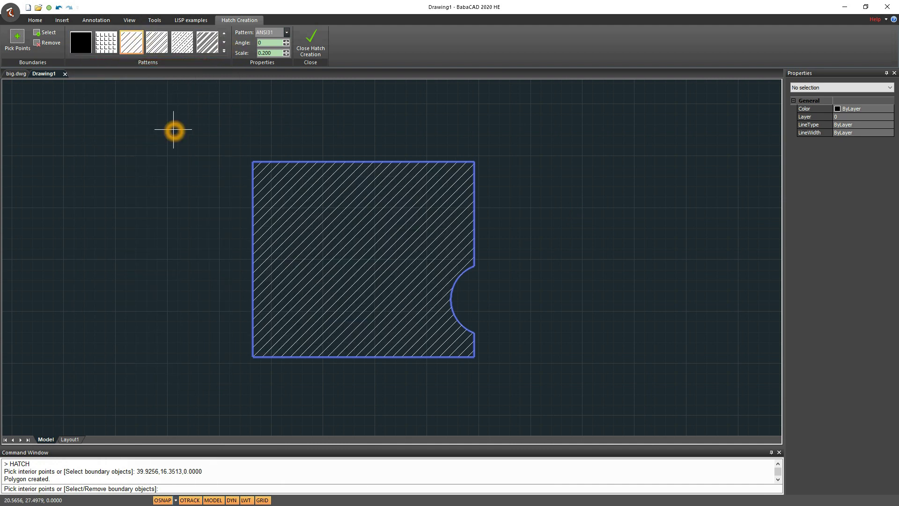
# Step: Try a hatch scale of 0.400 and return it to 0.200
pyautogui.click(286, 51)
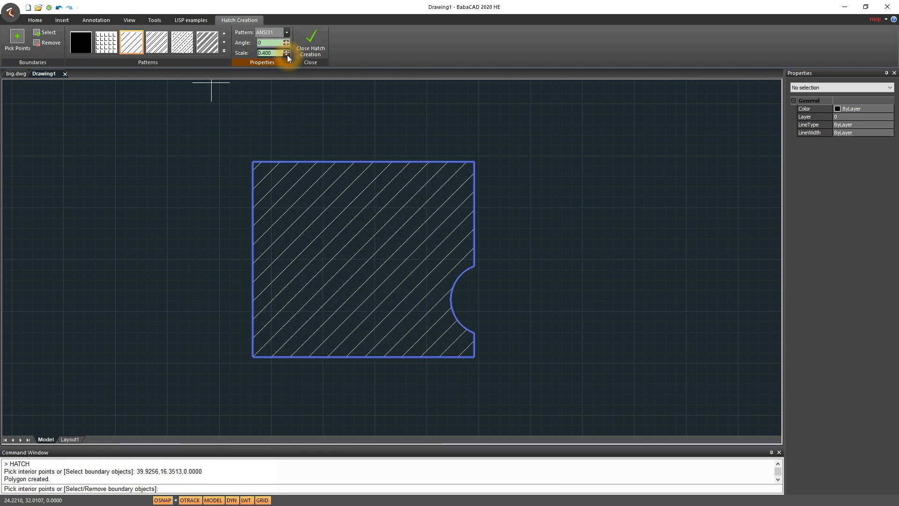
pyautogui.click(287, 54)
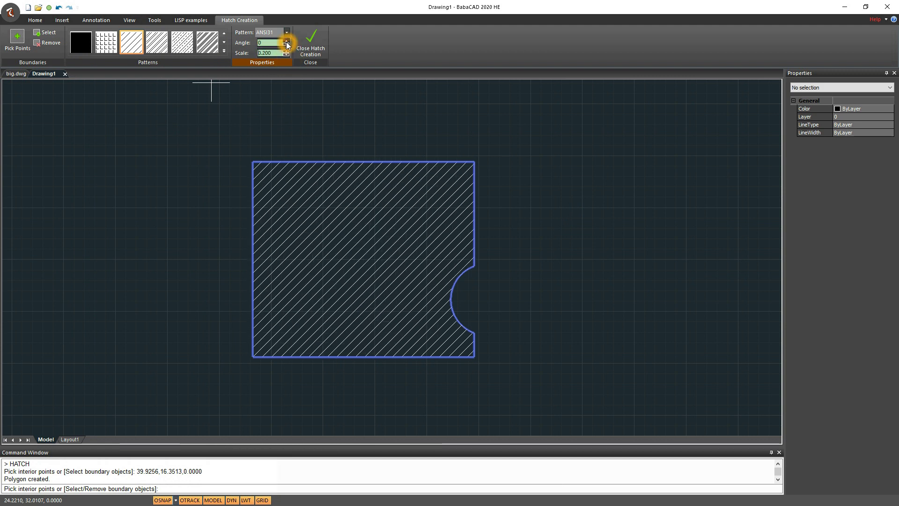
# Step: Rotate the hatch pattern in small increments, and set its angle to 30
pyautogui.click(286, 42)
pyautogui.click(286, 42)
pyautogui.click(286, 42)
pyautogui.click(286, 41)
pyautogui.click(286, 42)
pyautogui.click(286, 42)
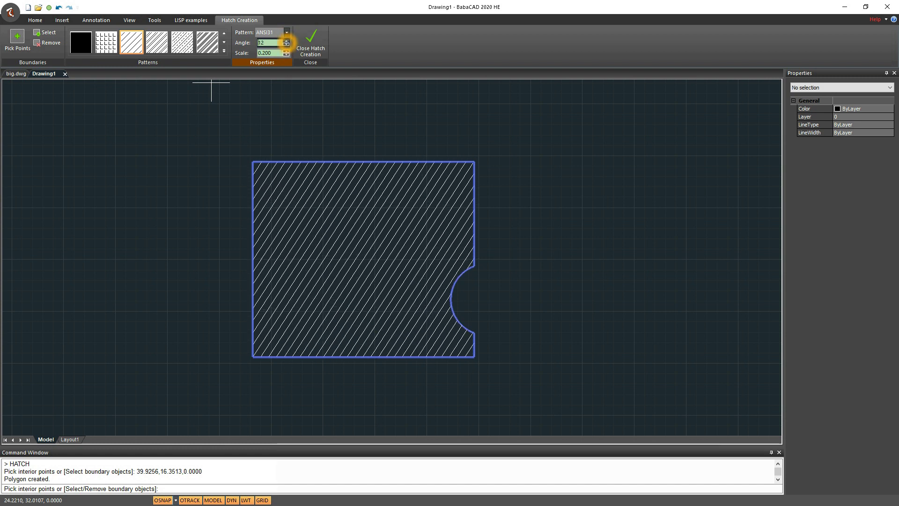
pyautogui.click(286, 42)
pyautogui.click(286, 42)
pyautogui.click(286, 41)
pyautogui.click(286, 42)
pyautogui.click(286, 42)
pyautogui.doubleClick(259, 43)
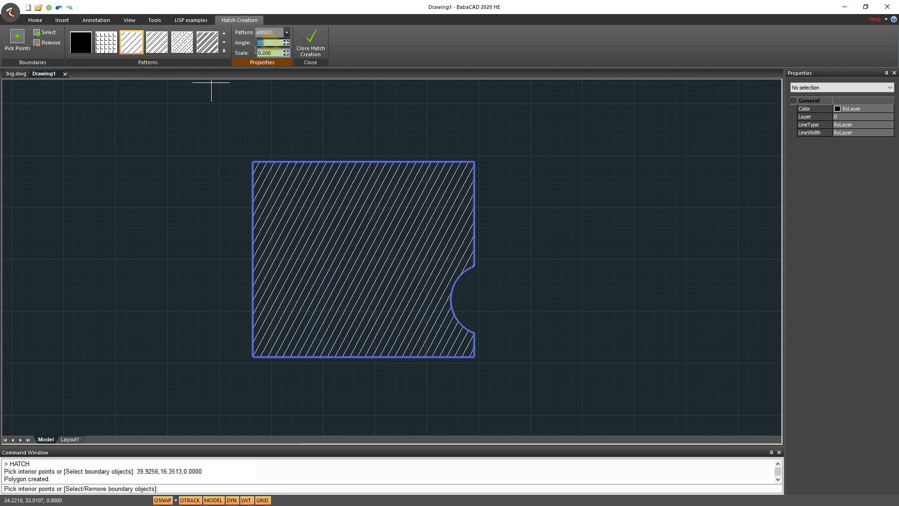
pyautogui.click(253, 49)
pyautogui.write('30')
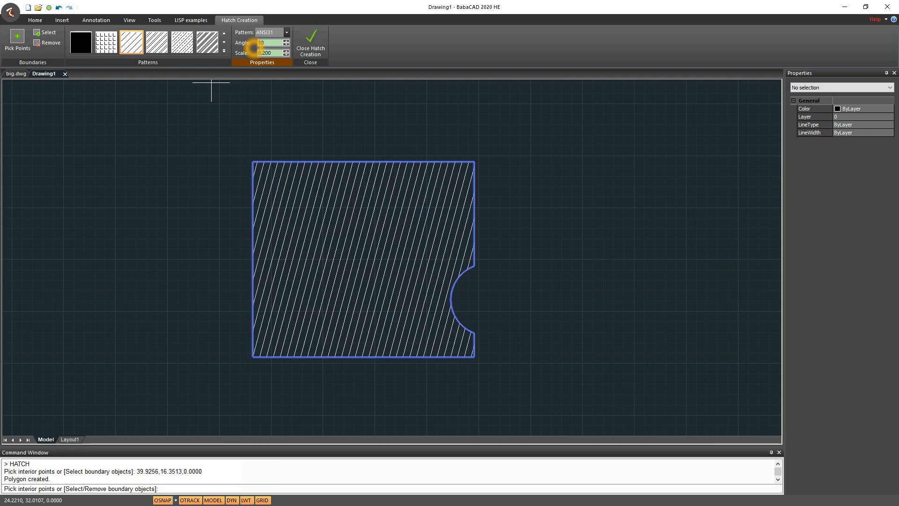
# Step: Set the hatch angle to 0 and finish creating the hatch
pyautogui.doubleClick(251, 44)
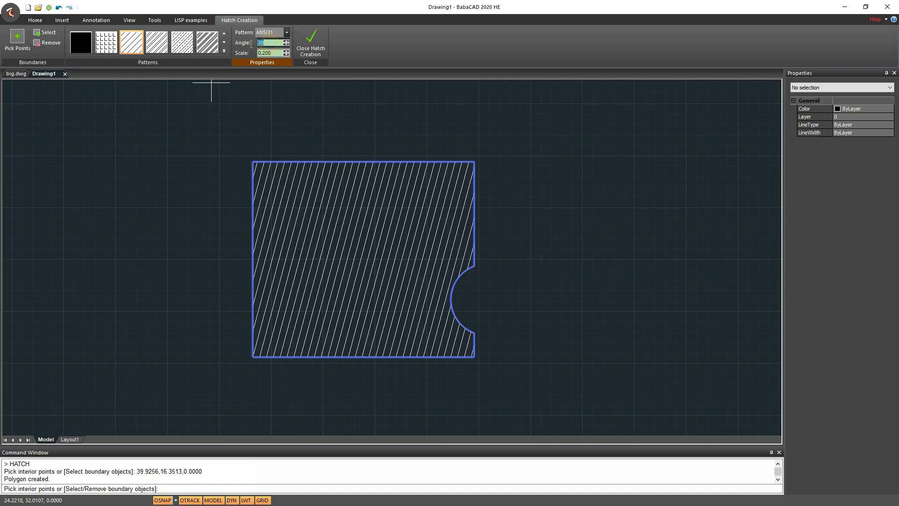
pyautogui.write('0')
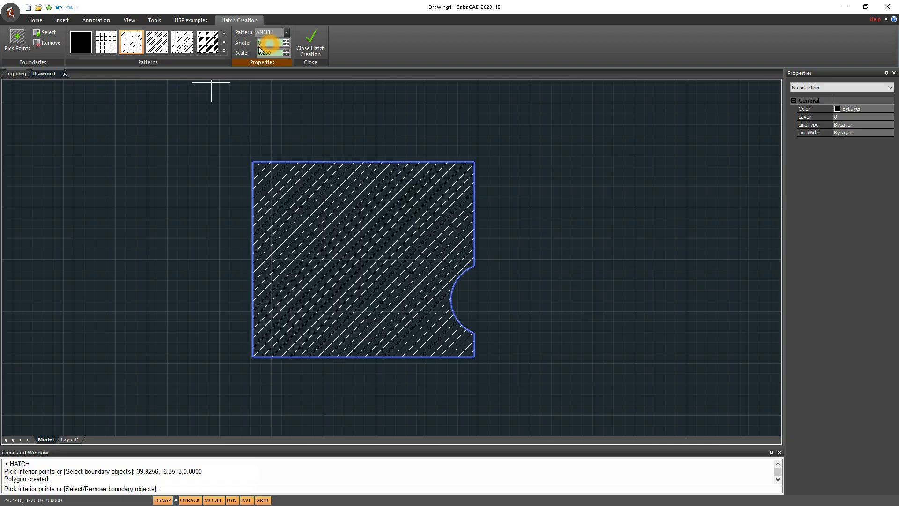
pyautogui.click(284, 131)
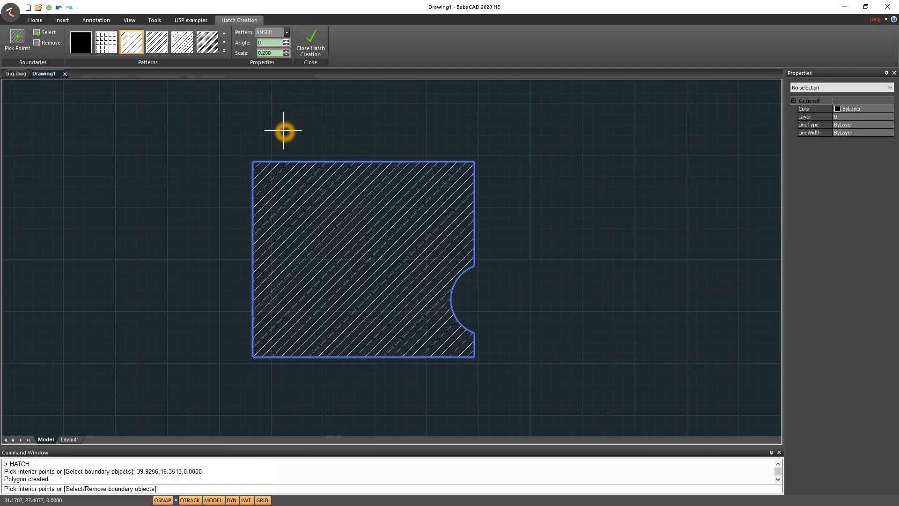
pyautogui.click(311, 41)
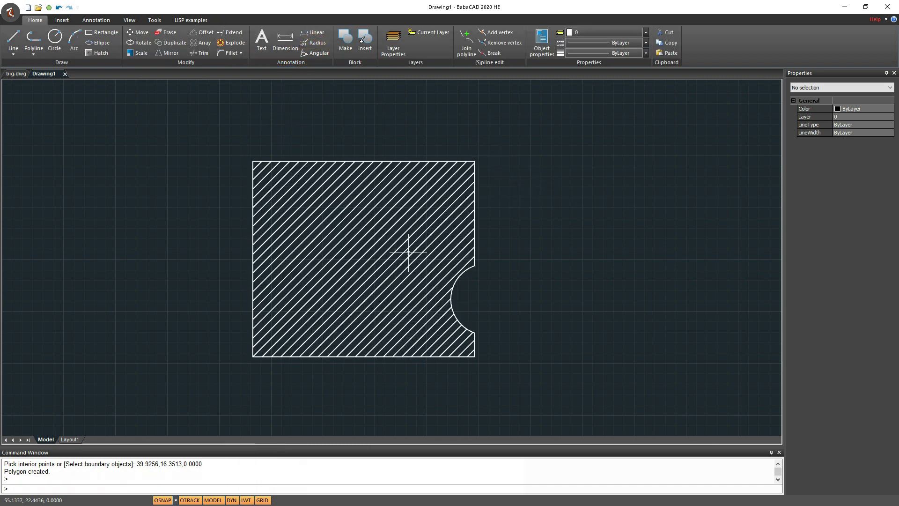
# Step: Edit the notched rectangle's existing hatch to use the ANSI32 pattern at a scale of 0.100
pyautogui.scroll(2, 405, 252)
pyautogui.moveTo(360, 260)
pyautogui.mouseDown(button='middle')
pyautogui.moveTo(435, 257)
pyautogui.moveTo(360, 257)
pyautogui.mouseUp(button='middle')
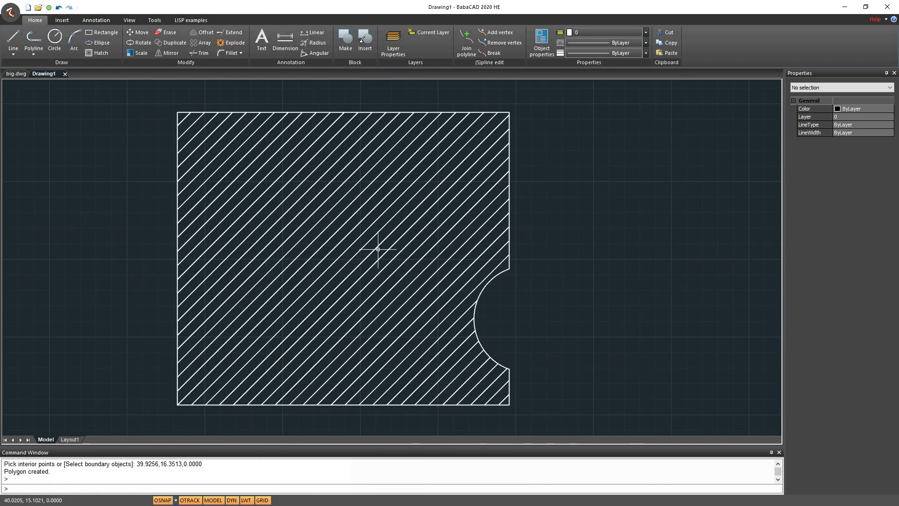
pyautogui.click(466, 112)
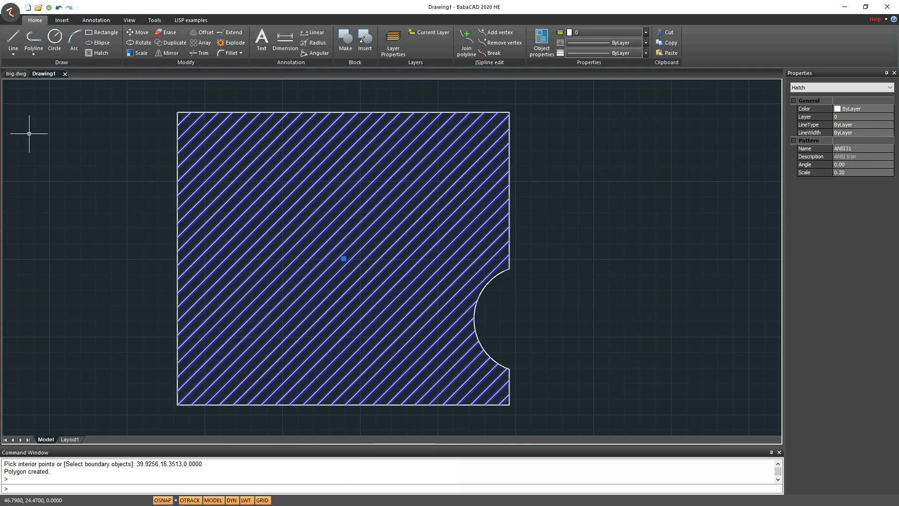
pyautogui.click(101, 54)
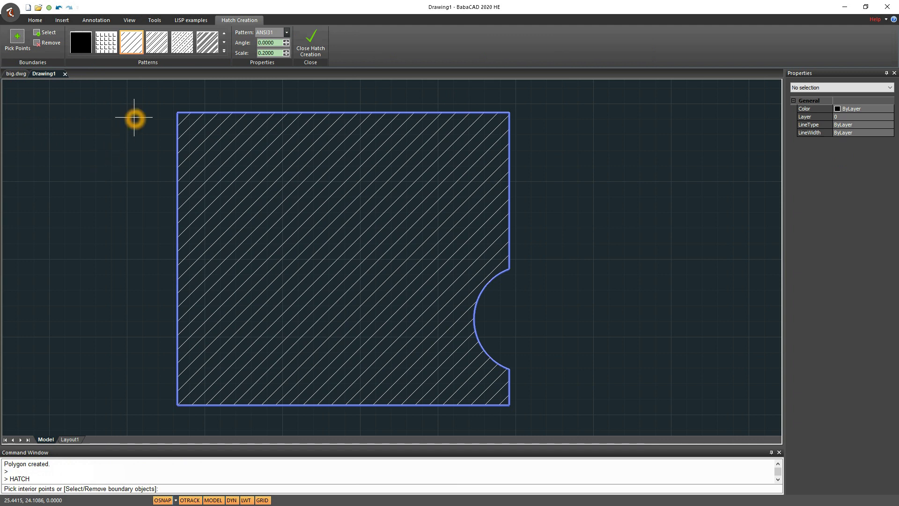
pyautogui.click(157, 42)
pyautogui.click(286, 54)
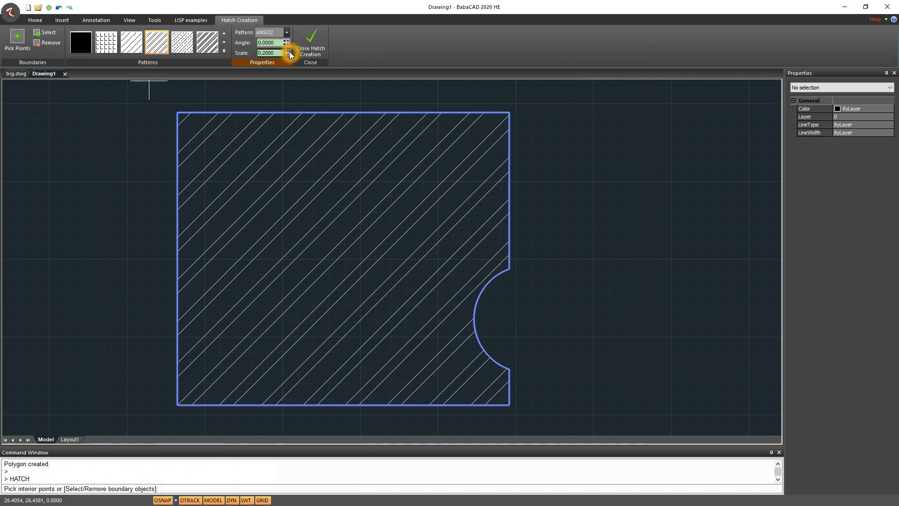
pyautogui.click(287, 55)
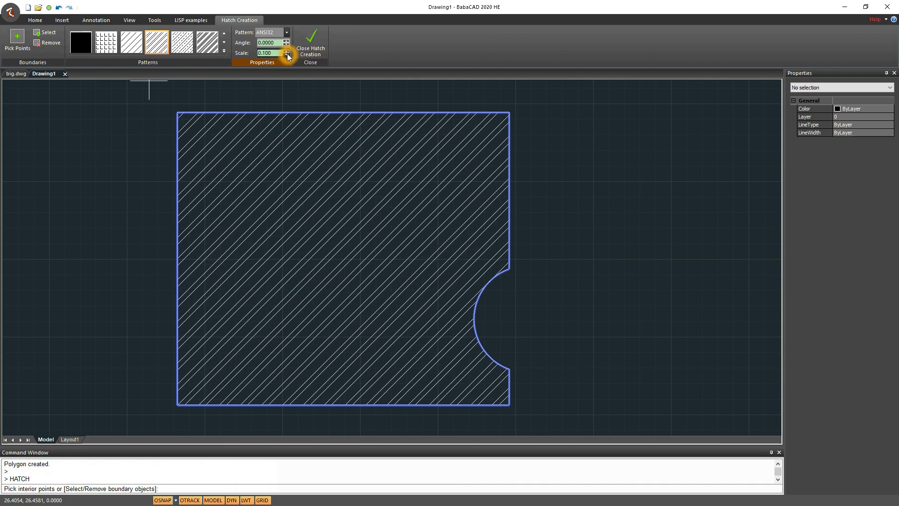
pyautogui.click(313, 49)
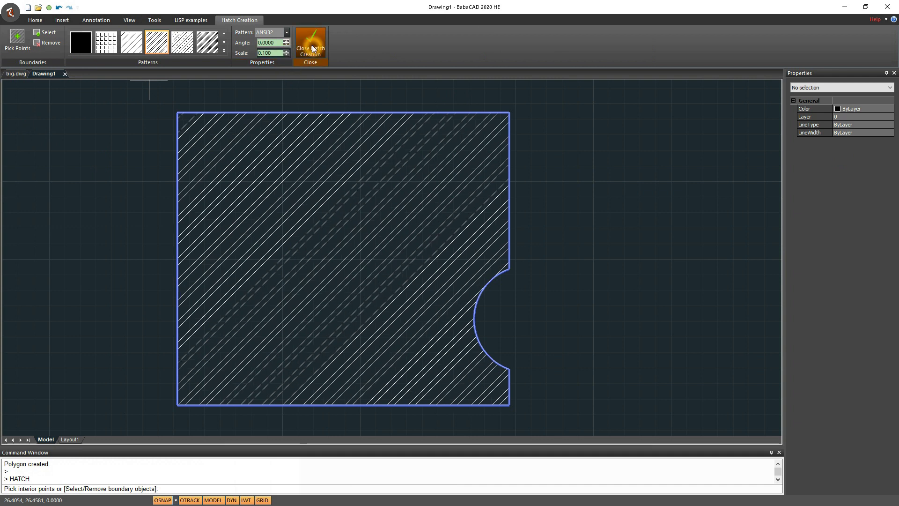
pyautogui.click(308, 260)
pyautogui.click(292, 247)
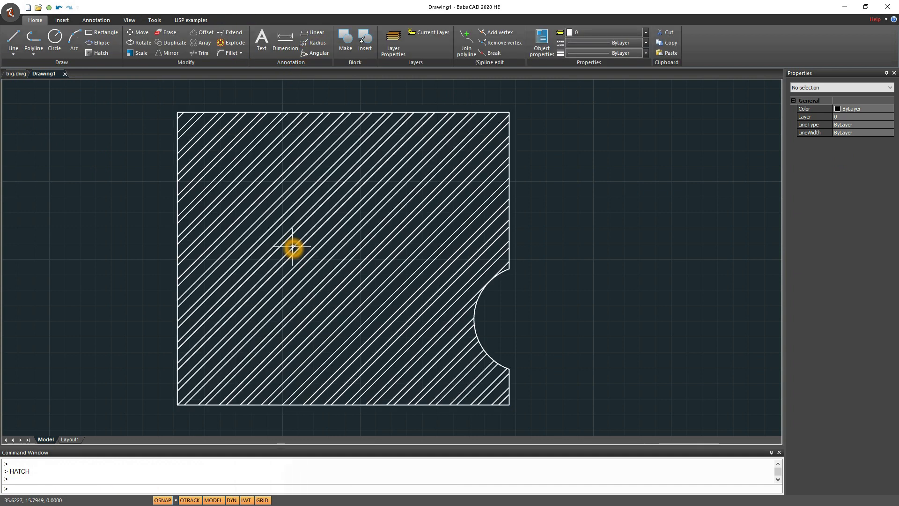
pyautogui.click(280, 203)
pyautogui.click(414, 243)
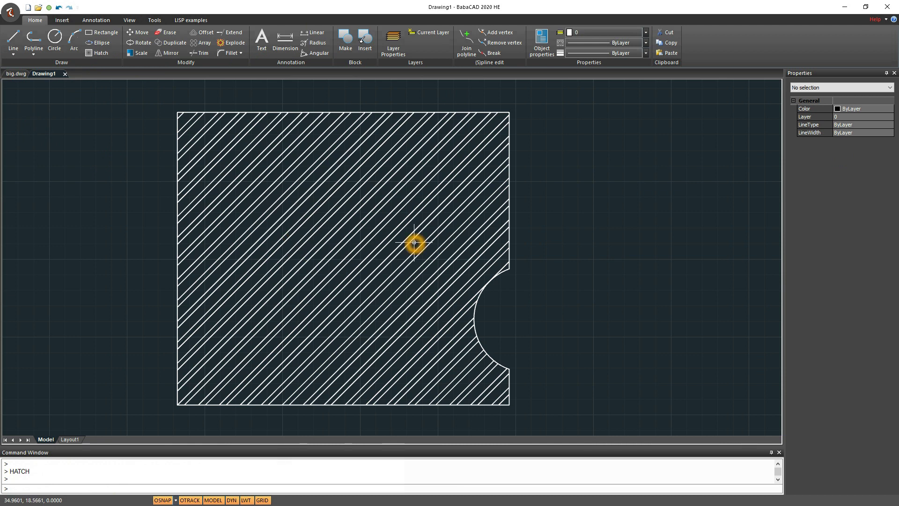
# Step: Draw a second rectangle about 16 by 15 units in the empty area right of the notched rectangle
pyautogui.moveTo(414, 243); pyautogui.dragTo(215, 229, button='middle')
pyautogui.scroll(-1, 403, 231)
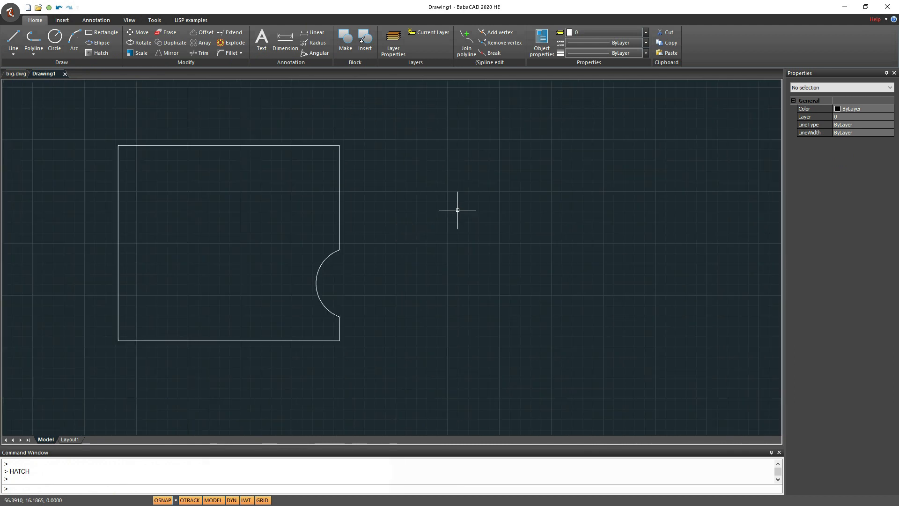
pyautogui.click(103, 33)
pyautogui.click(439, 175)
pyautogui.click(606, 330)
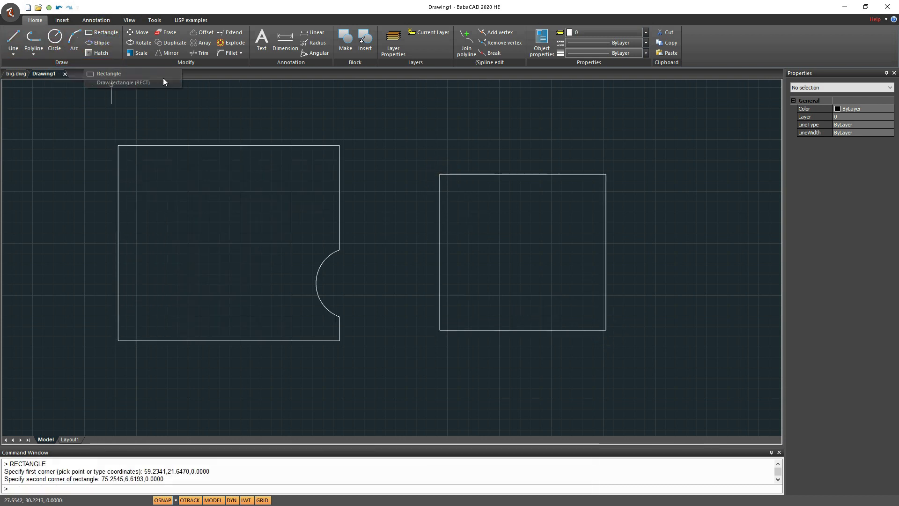
# Step: Divide the second rectangle with two connected lines from its top edge, continued by an arc ending on its bottom edge
pyautogui.click(14, 40)
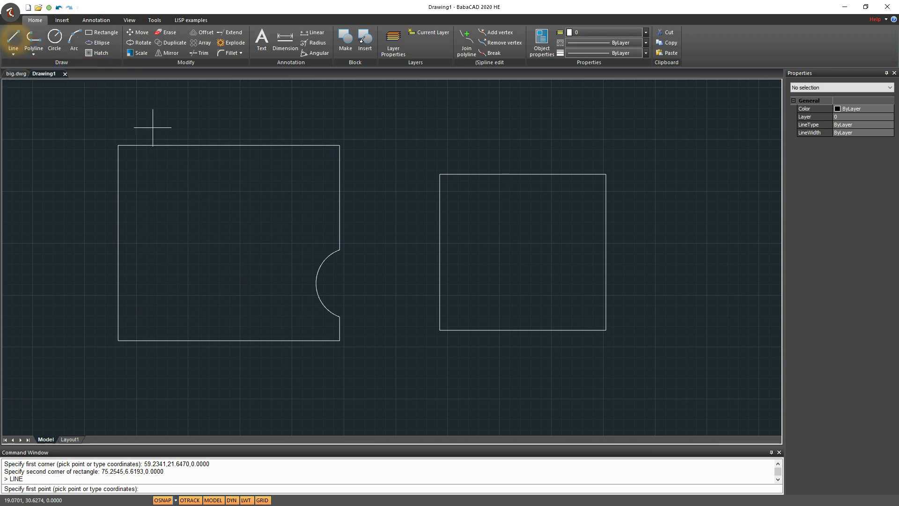
pyautogui.click(540, 174)
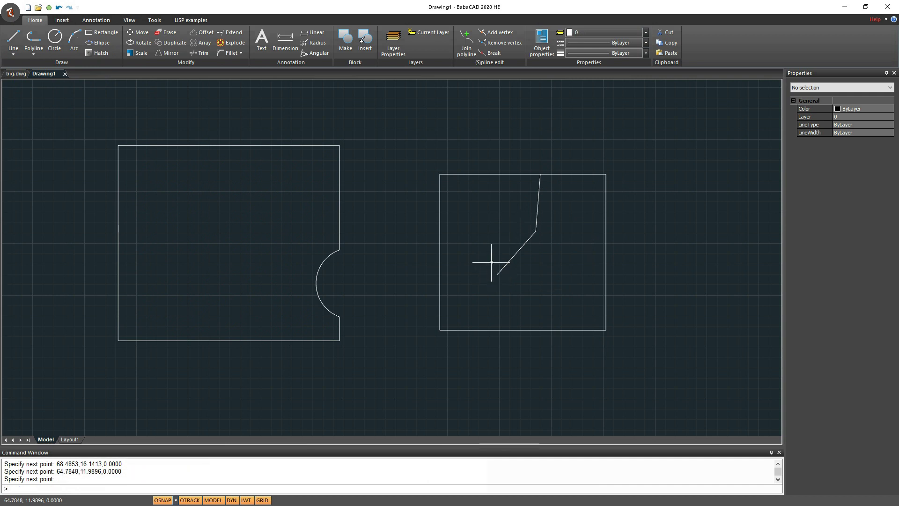
pyautogui.click(74, 39)
pyautogui.click(497, 274)
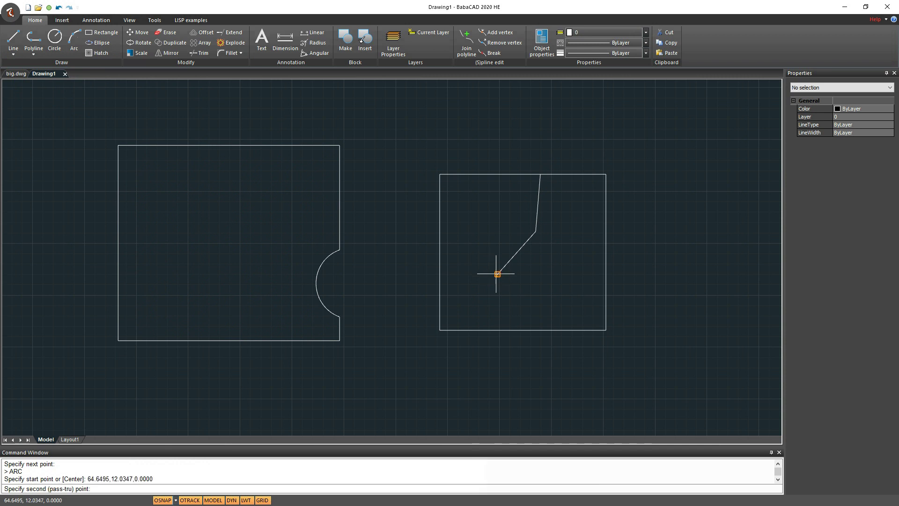
pyautogui.click(476, 297)
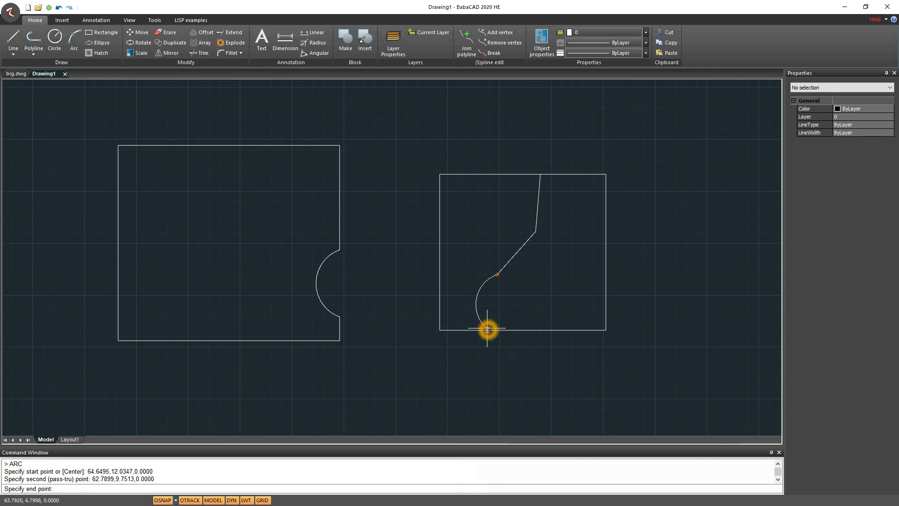
pyautogui.click(487, 329)
# Step: Move the upper endpoint of the lower dividing line about 2.5 units to the left
pyautogui.click(520, 247)
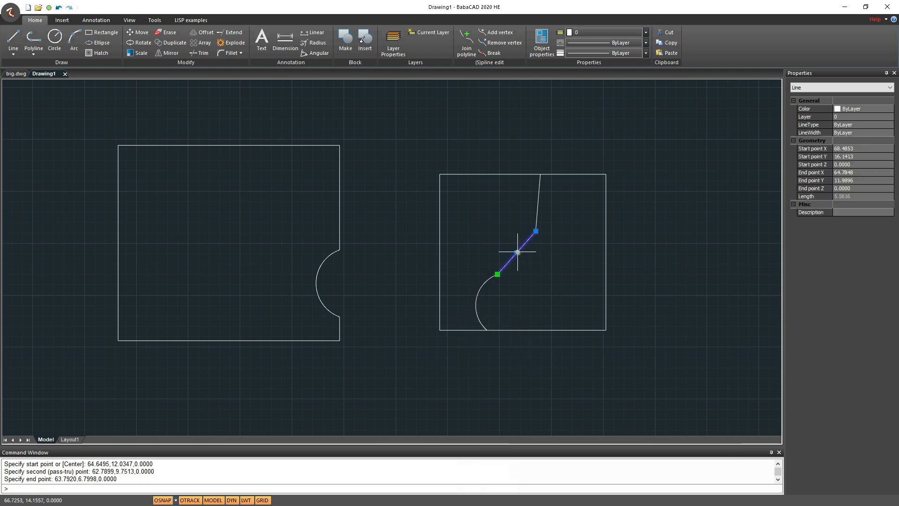
pyautogui.click(536, 231)
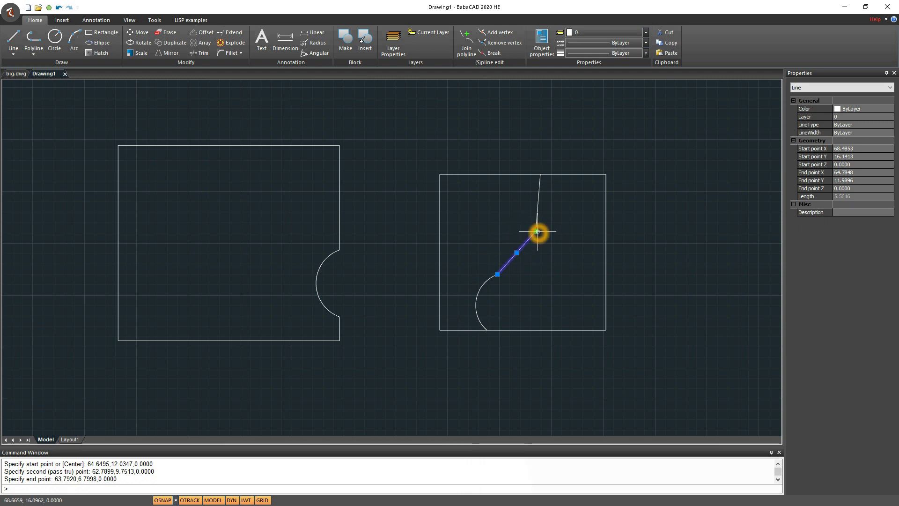
pyautogui.click(511, 228)
pyautogui.press('Escape')
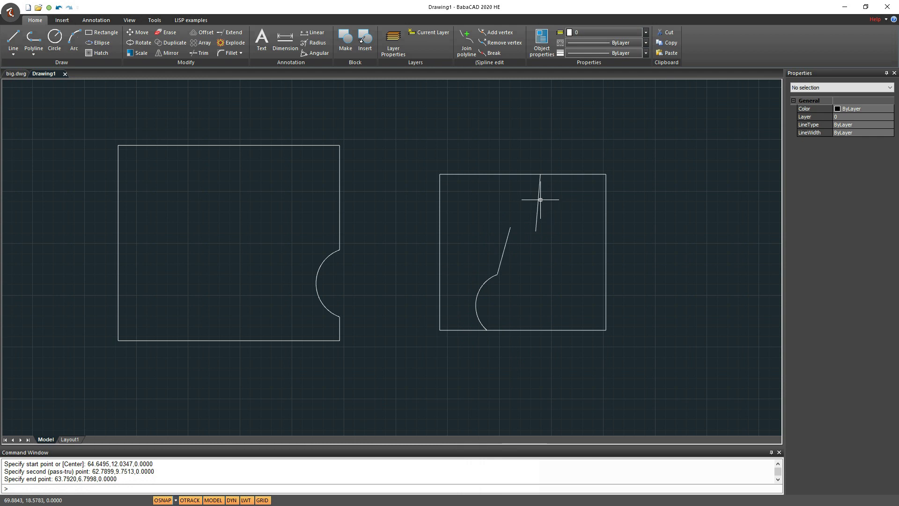
# Step: Move the lower endpoint of the upper dividing line onto the upper end of the lower line
pyautogui.click(538, 201)
pyautogui.click(536, 231)
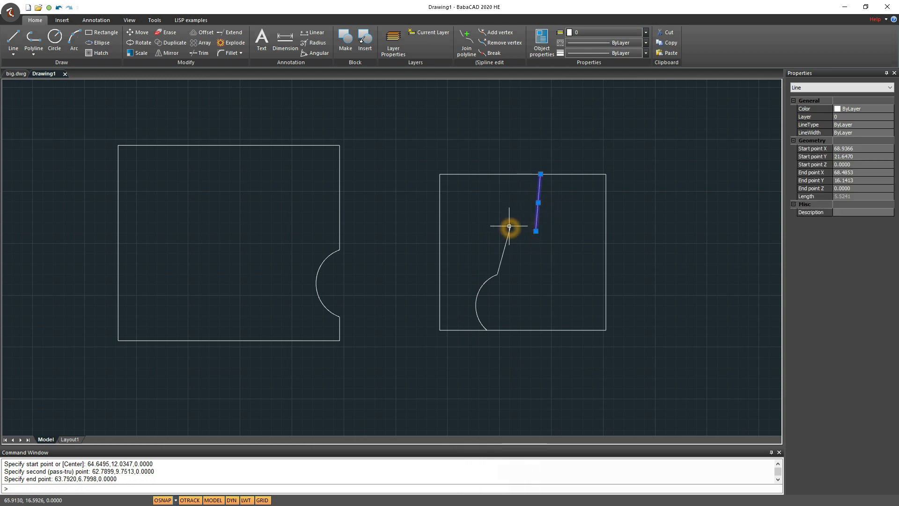
pyautogui.click(537, 231)
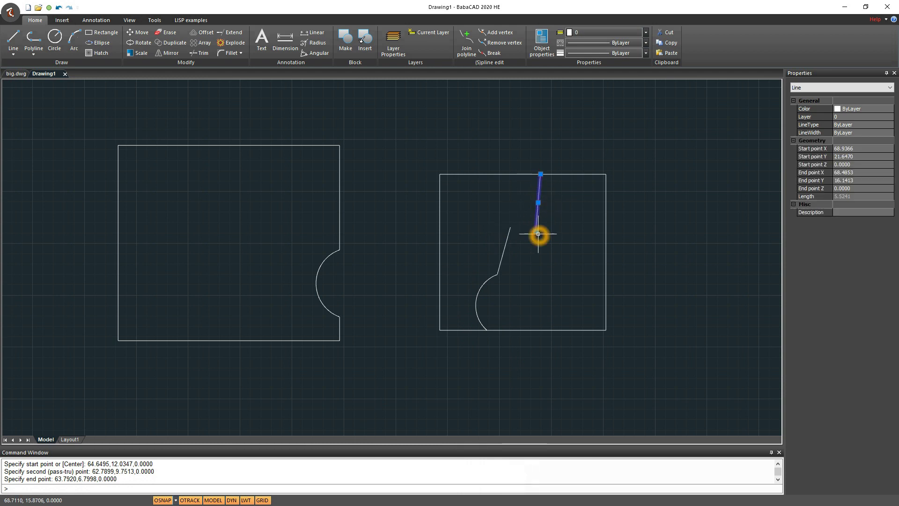
pyautogui.click(511, 228)
pyautogui.press('Escape')
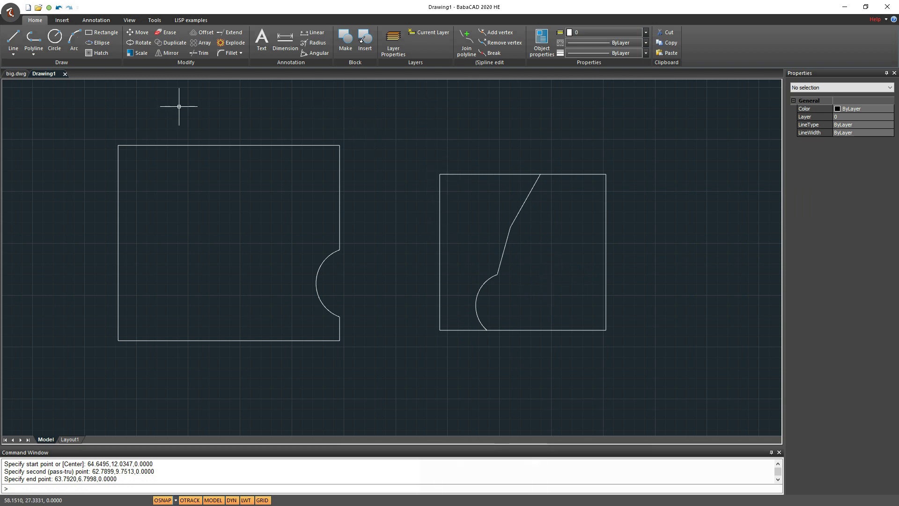
# Step: Hatch the left part of the divided rectangle with ANSI32 at scale 0.100 by picking a point inside it
pyautogui.click(101, 57)
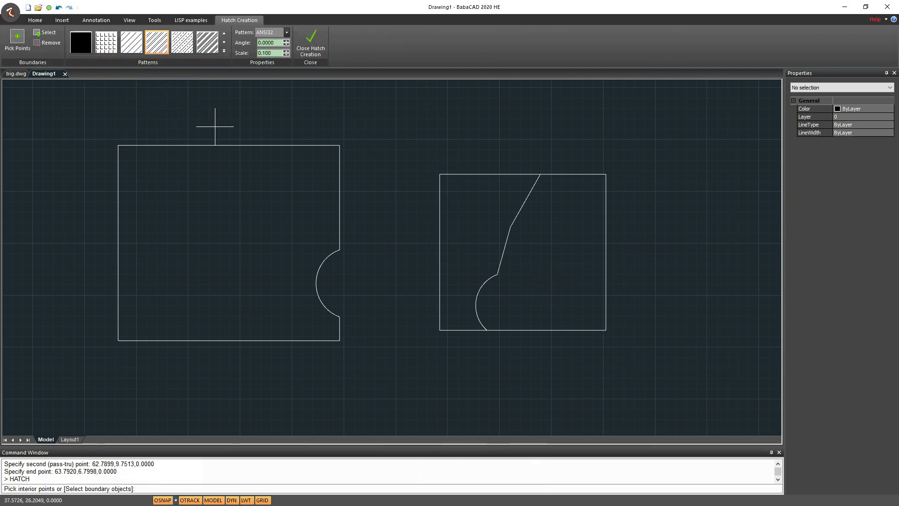
pyautogui.click(484, 200)
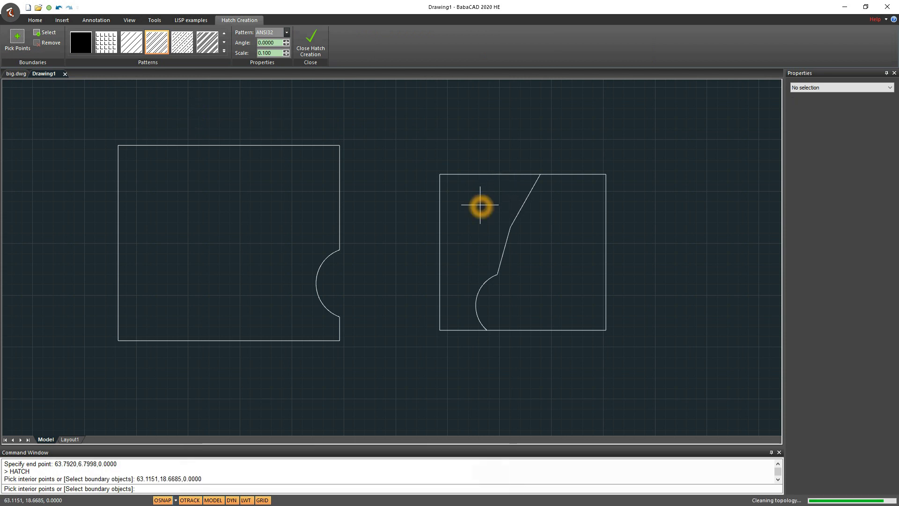
pyautogui.click(311, 41)
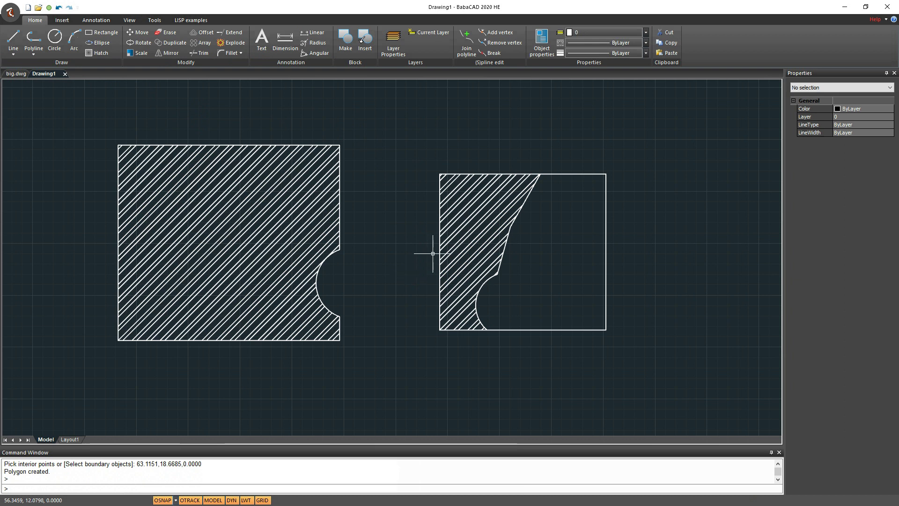
# Step: Select both shapes with their hatches and dividing lines, and erase them all from the drawing
pyautogui.click(652, 122)
pyautogui.click(653, 123)
pyautogui.click(654, 123)
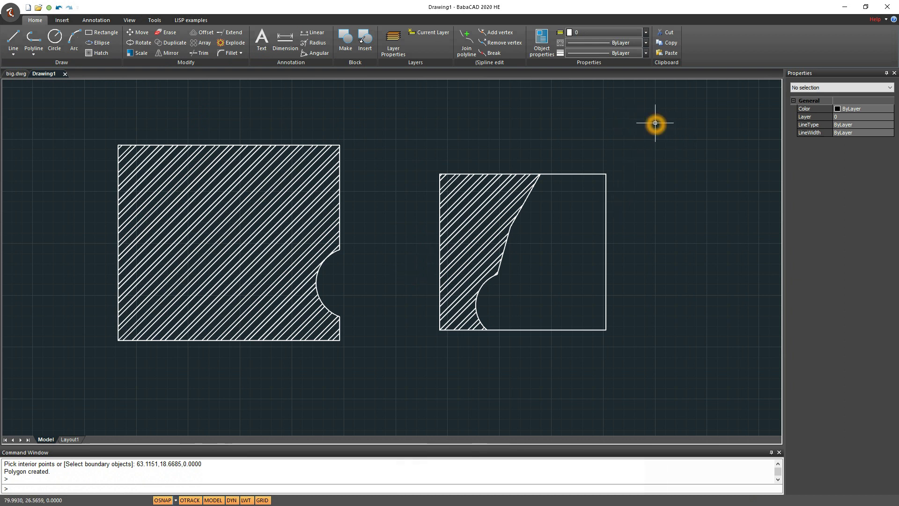
pyautogui.moveTo(655, 122); pyautogui.dragTo(256, 370)
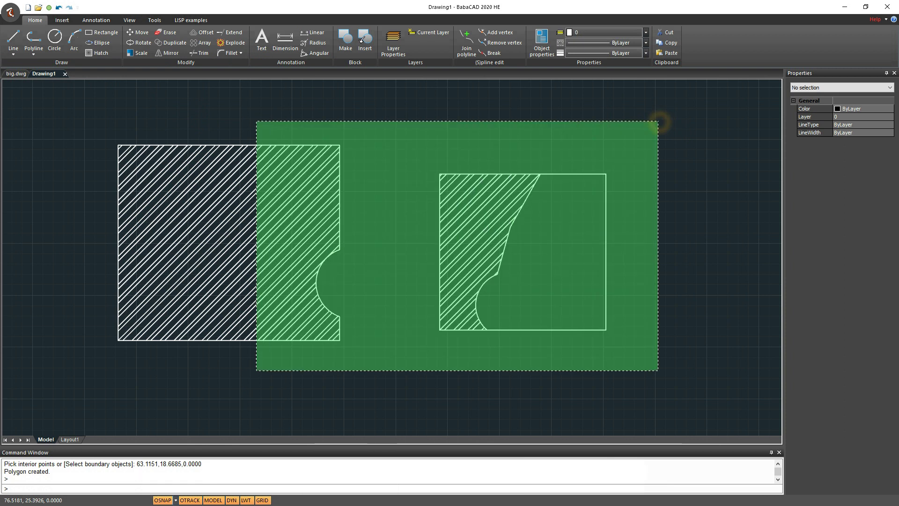
pyautogui.click(105, 389)
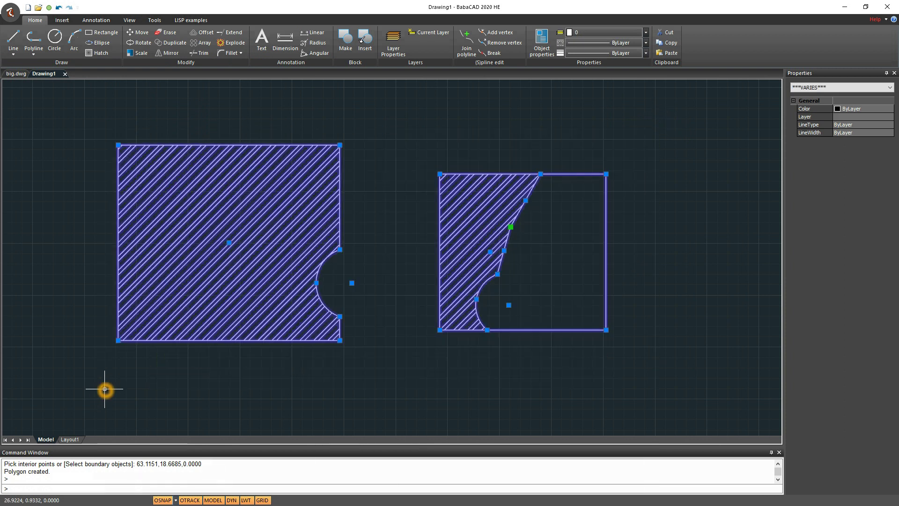
pyautogui.rightClick(150, 380)
pyautogui.click(184, 305)
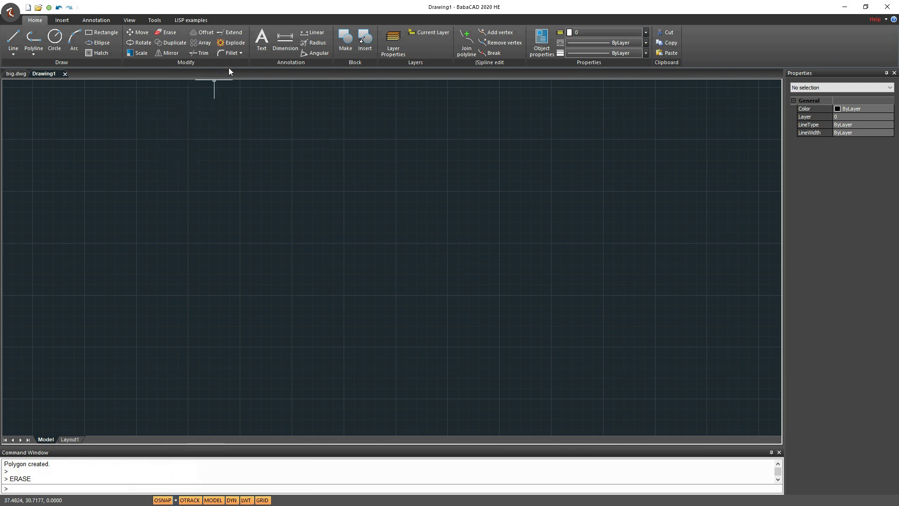
# Step: Draw a rectangle about 17.6 by 17.7 units in the empty drawing
pyautogui.click(241, 53)
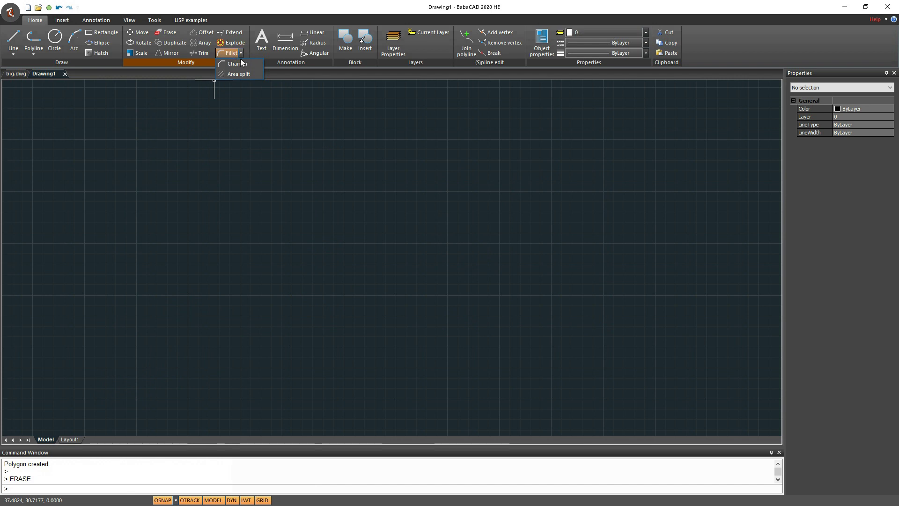
pyautogui.click(240, 184)
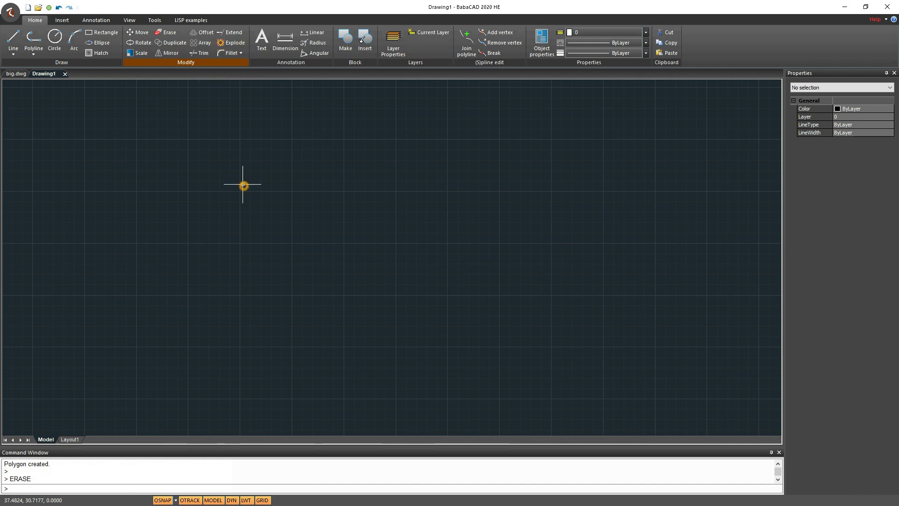
pyautogui.click(101, 32)
pyautogui.click(228, 152)
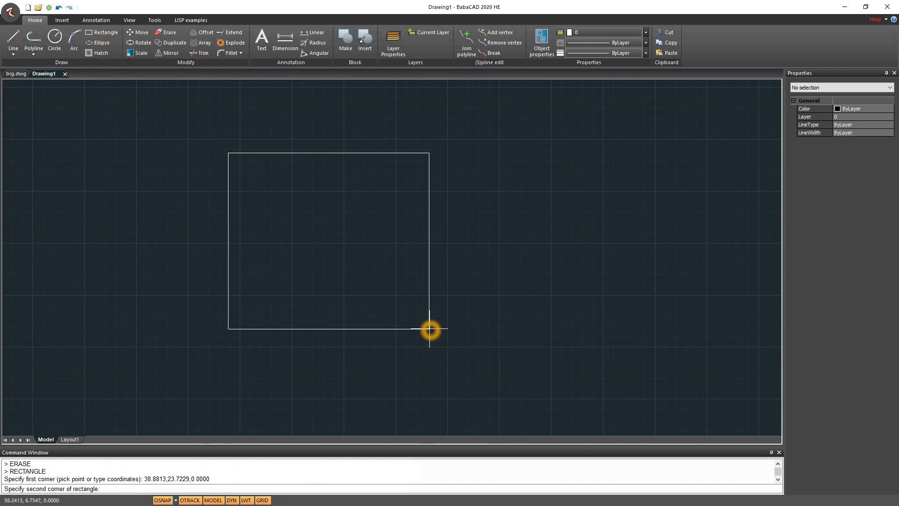
pyautogui.click(411, 336)
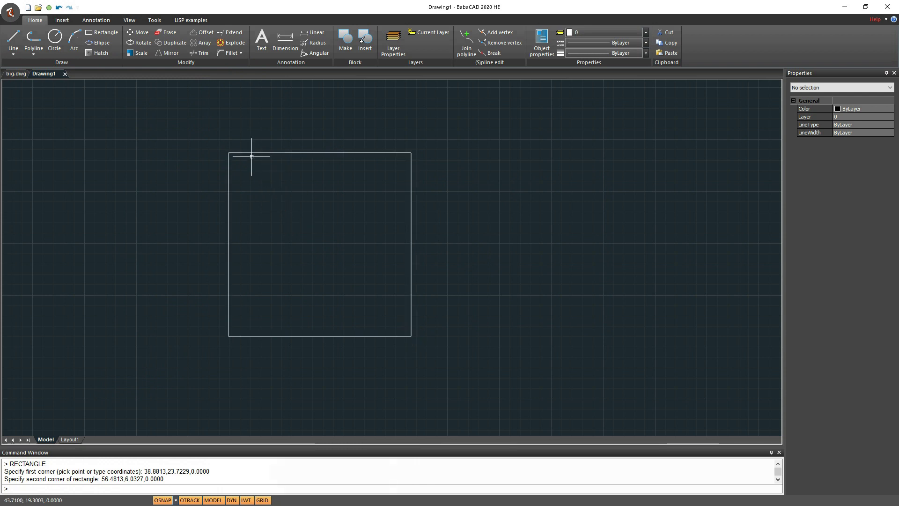
# Step: Fillet all corners of the rectangle at once with the Polyline option at radius 1.0, and inspect the rounded corners
pyautogui.click(228, 52)
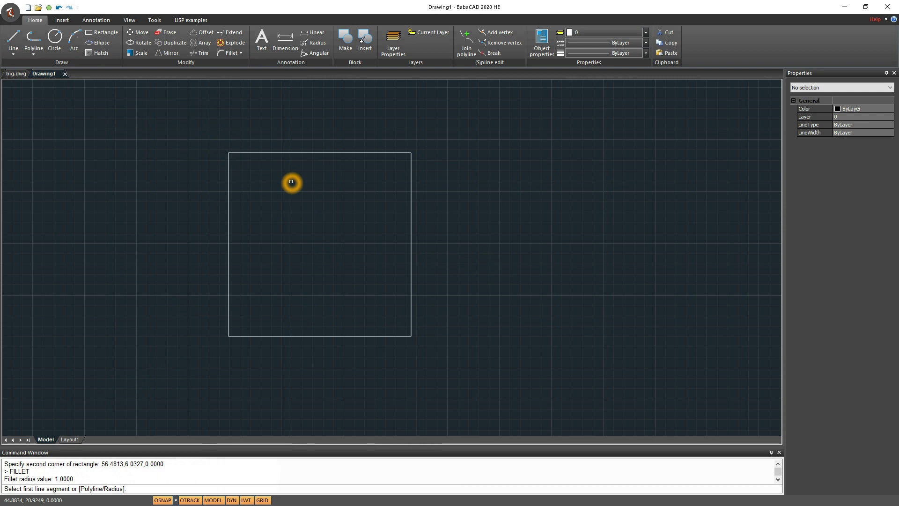
pyautogui.write('p')
pyautogui.press('Return')
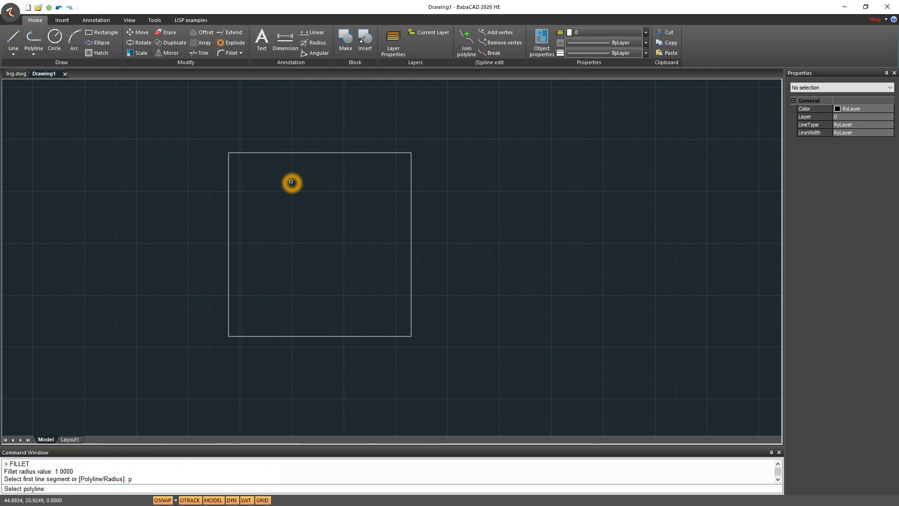
pyautogui.click(329, 153)
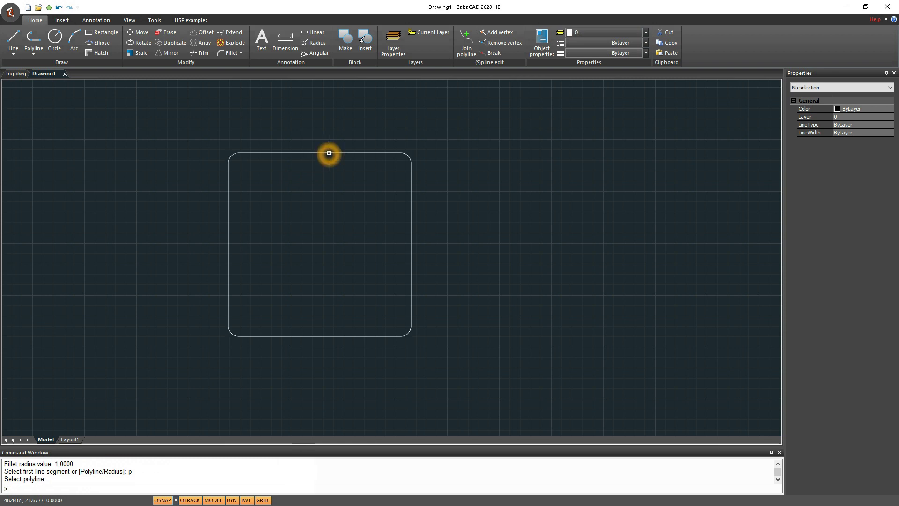
pyautogui.scroll(2, 337, 249)
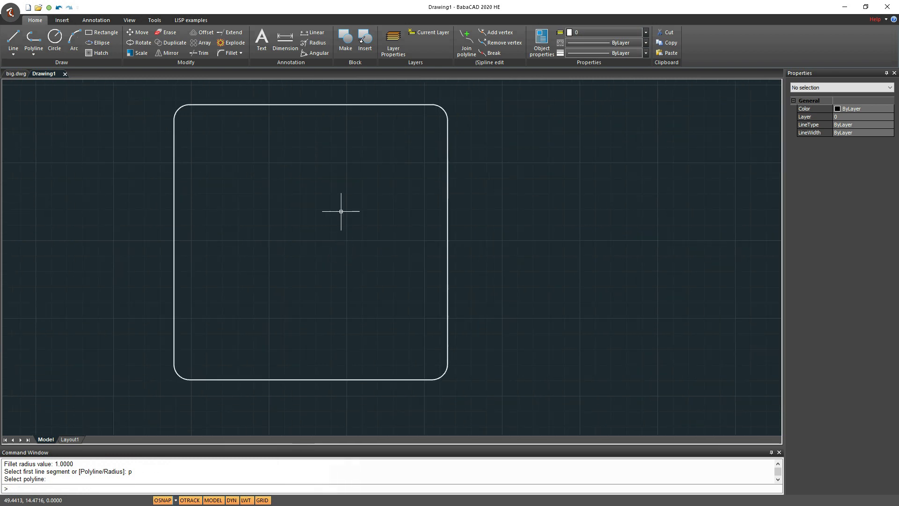
pyautogui.click(323, 127)
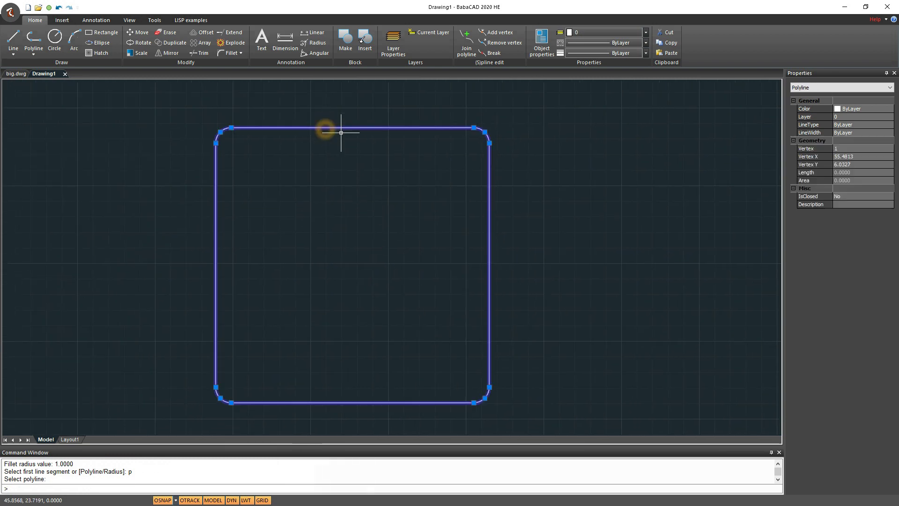
pyautogui.click(474, 127)
pyautogui.click(489, 142)
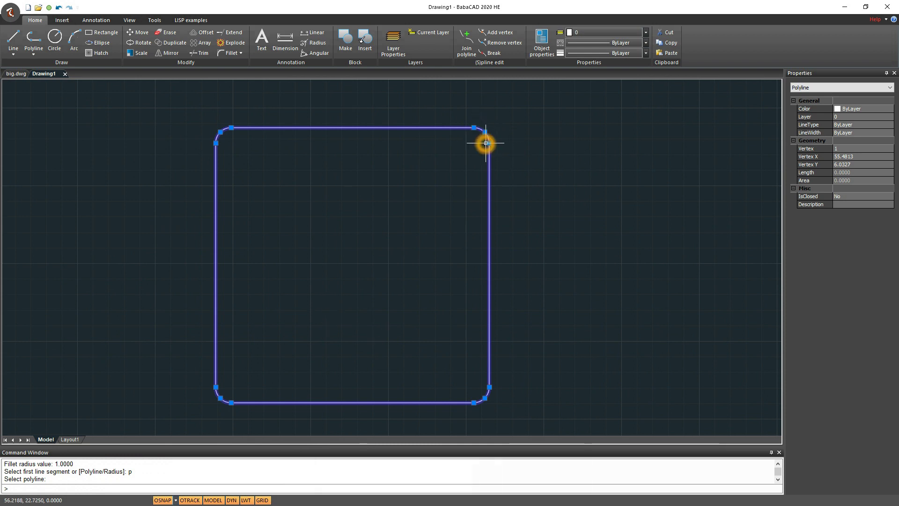
pyautogui.click(363, 197)
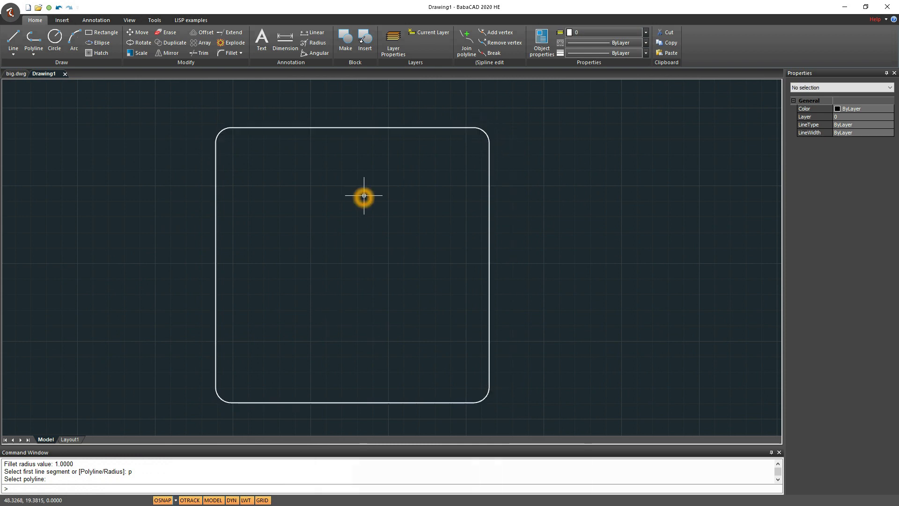
# Step: Draw a diagonal line from about (64.6, 17.8) to (71.9, 25.8), to the right of the rounded rectangle
pyautogui.scroll(-2, 339, 220)
pyautogui.moveTo(335, 227); pyautogui.dragTo(277, 221, button='middle')
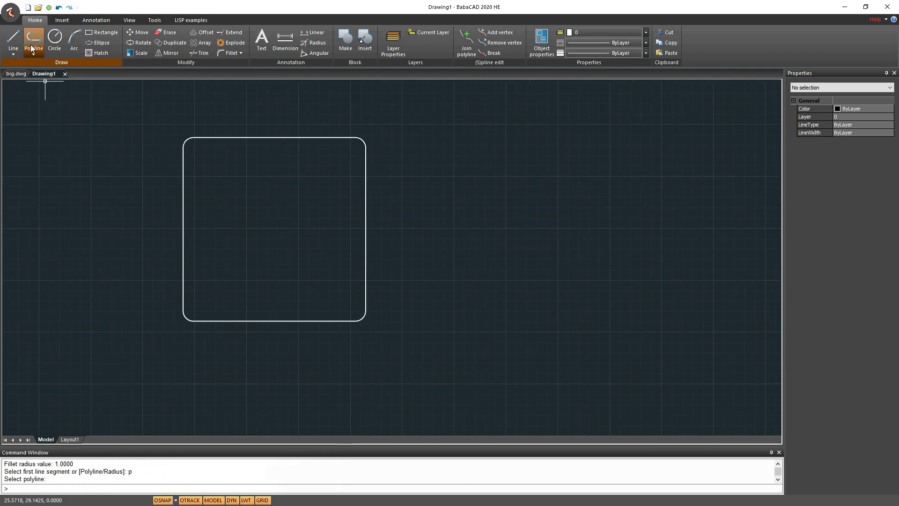
pyautogui.click(9, 37)
pyautogui.click(450, 199)
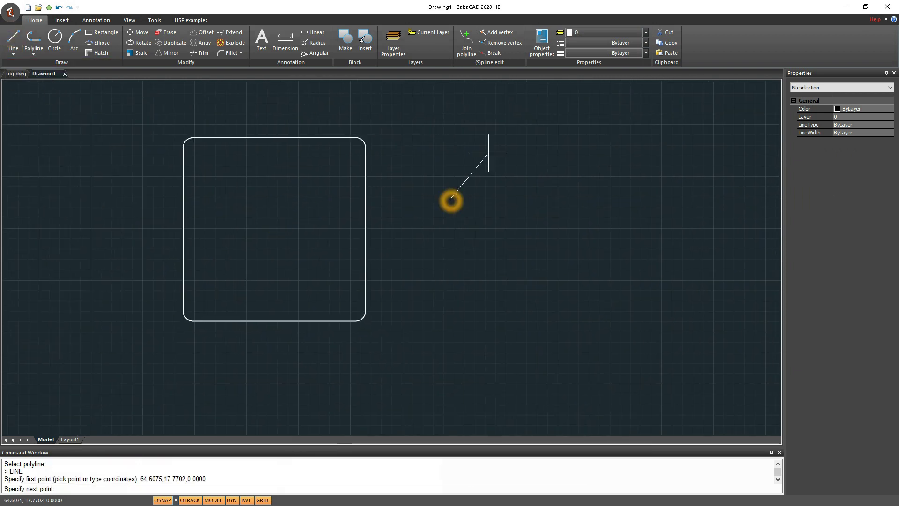
pyautogui.click(525, 117)
pyautogui.rightClick(528, 249)
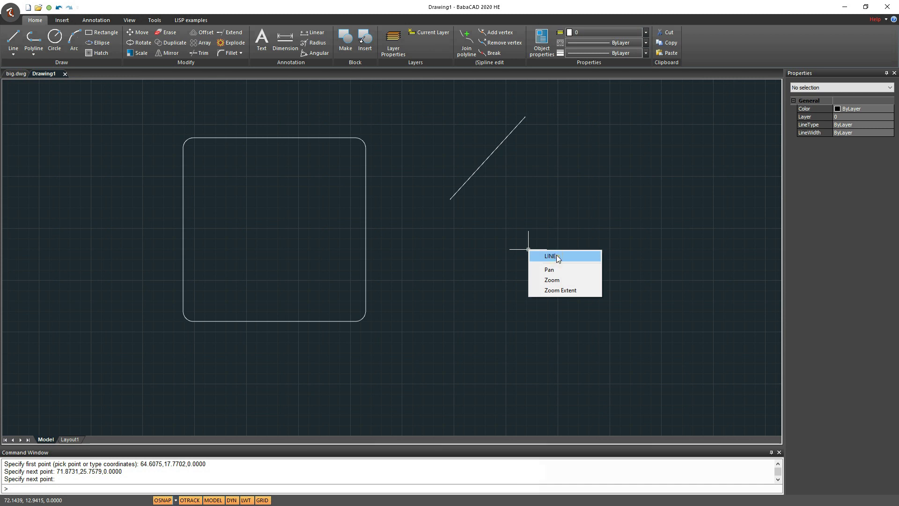
# Step: Continue the zigzag from the diagonal line's lower end with two connected lines through about (75.1, 10.2) to (68.3, 0.7)
pyautogui.click(557, 257)
pyautogui.rightClick(478, 223)
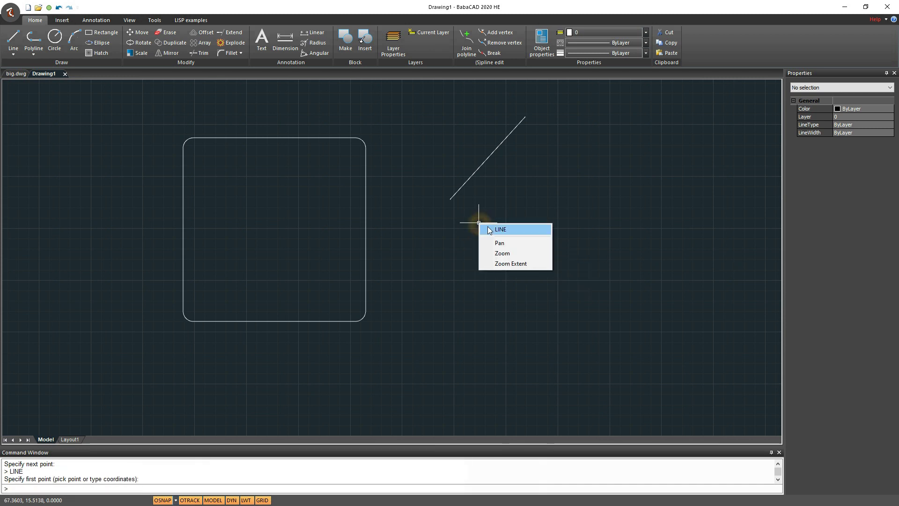
pyautogui.click(489, 229)
pyautogui.click(450, 199)
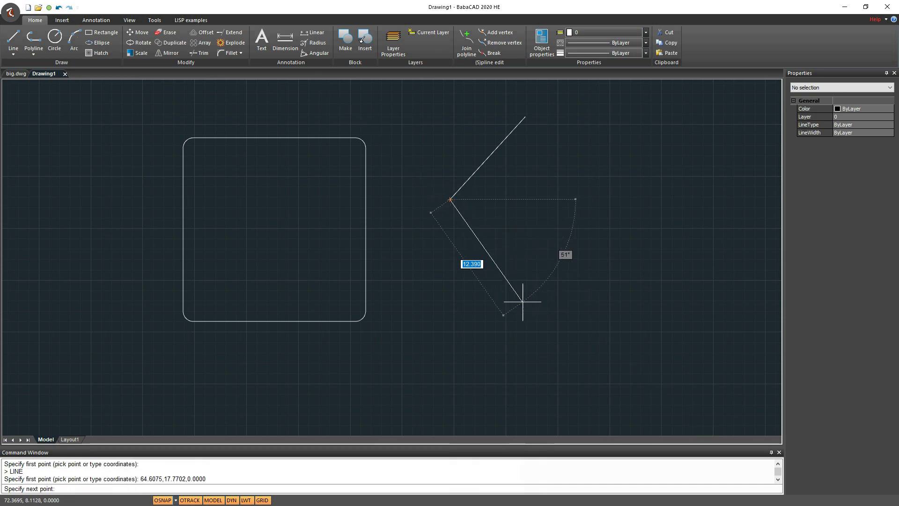
pyautogui.click(558, 277)
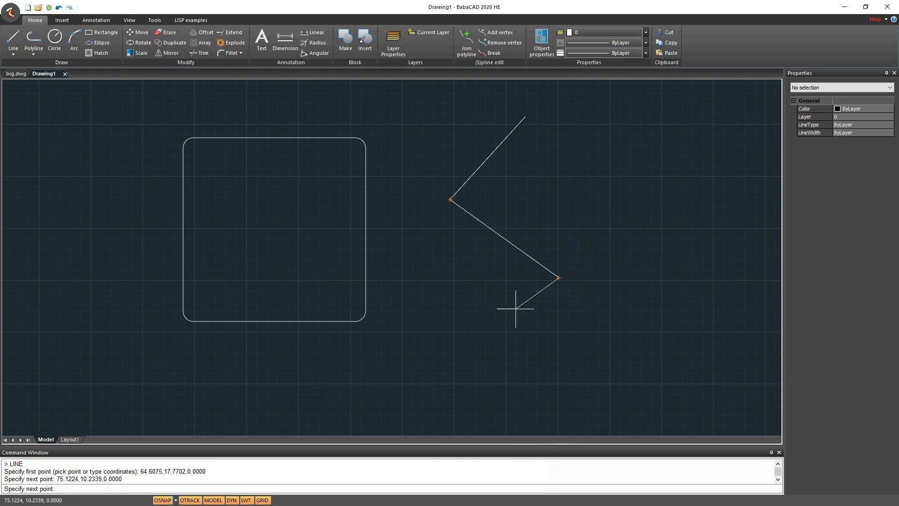
pyautogui.click(488, 376)
pyautogui.rightClick(429, 291)
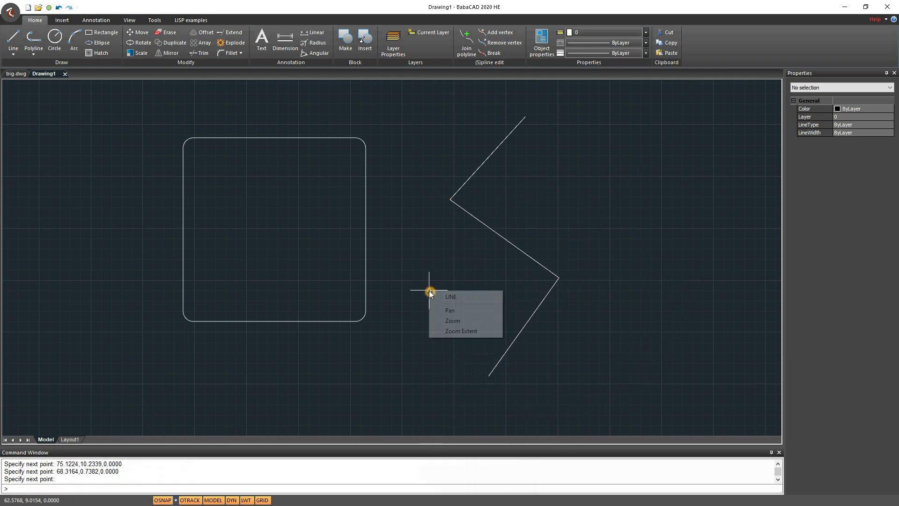
pyautogui.click(426, 262)
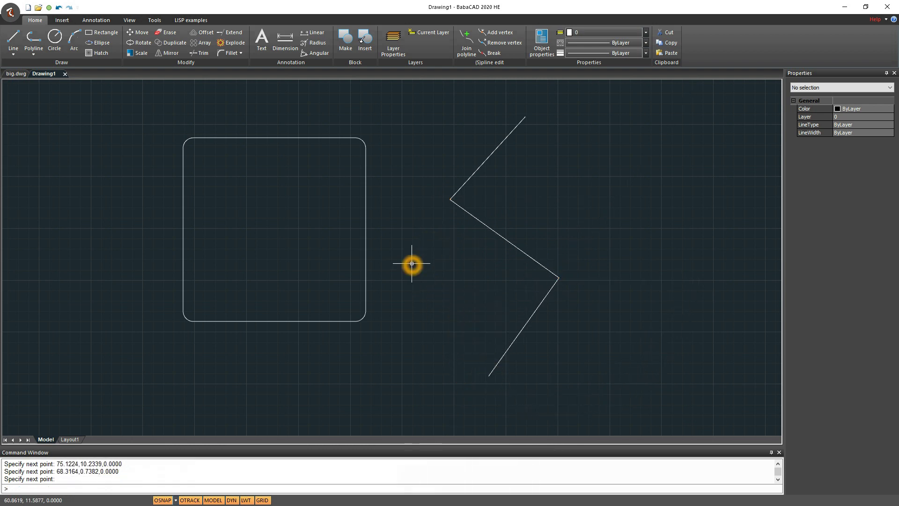
pyautogui.click(162, 127)
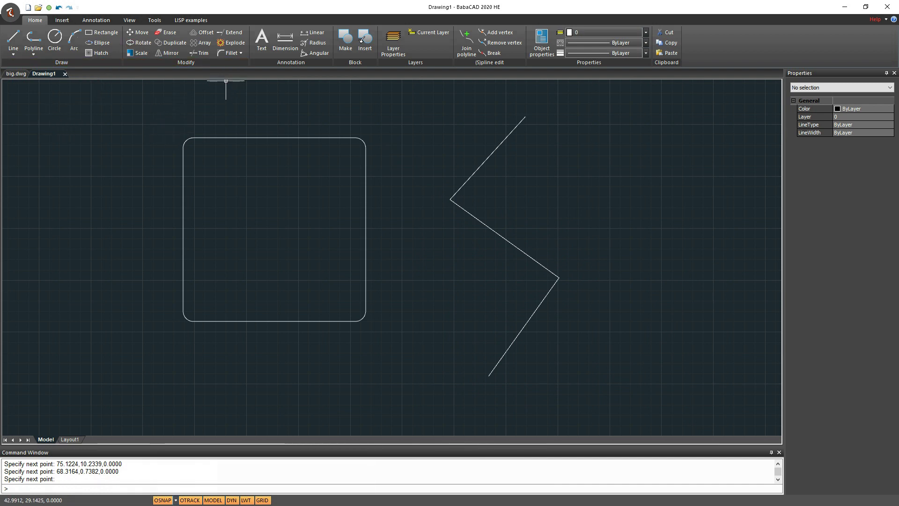
# Step: Fillet the upper corner of the zigzag between its first two lines with radius 1.0
pyautogui.click(229, 53)
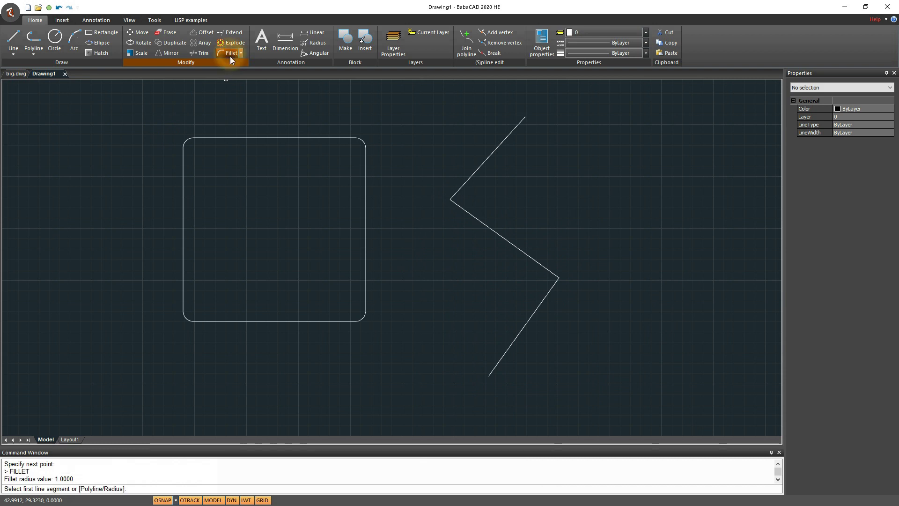
pyautogui.click(484, 161)
pyautogui.click(469, 213)
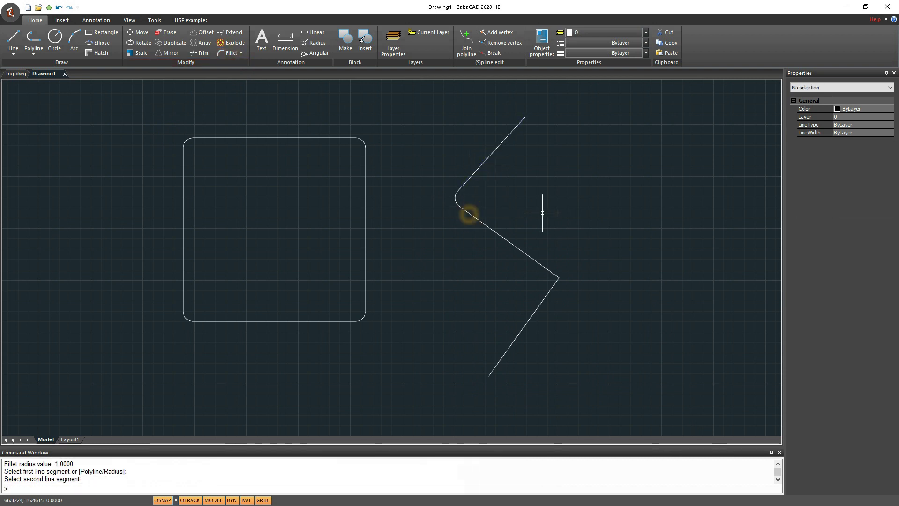
# Step: Fillet the lower corner of the zigzag between its middle and last lines with radius 1.0
pyautogui.rightClick(610, 207)
pyautogui.click(635, 214)
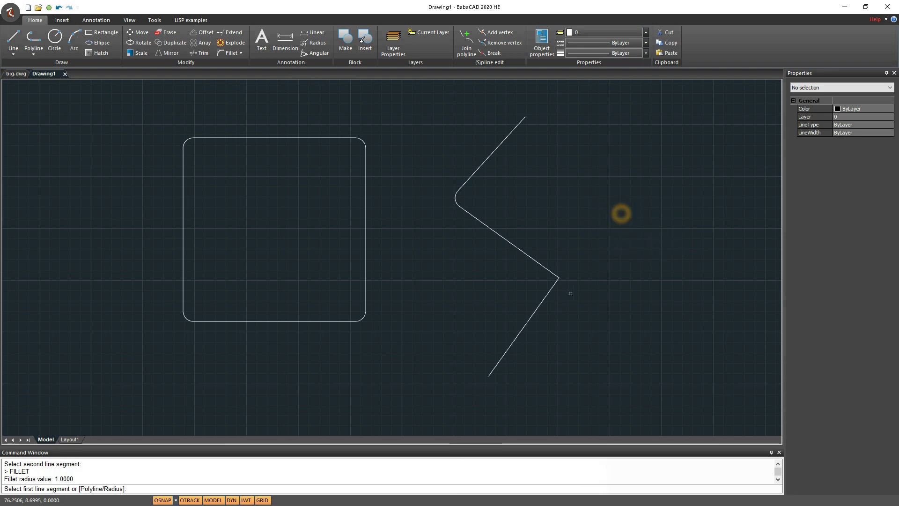
pyautogui.click(542, 266)
pyautogui.click(548, 298)
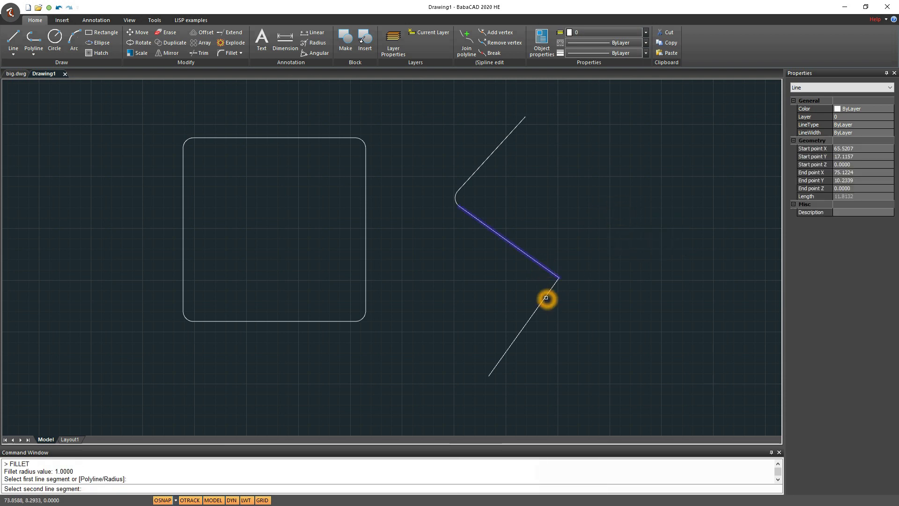
pyautogui.click(651, 269)
pyautogui.click(400, 324)
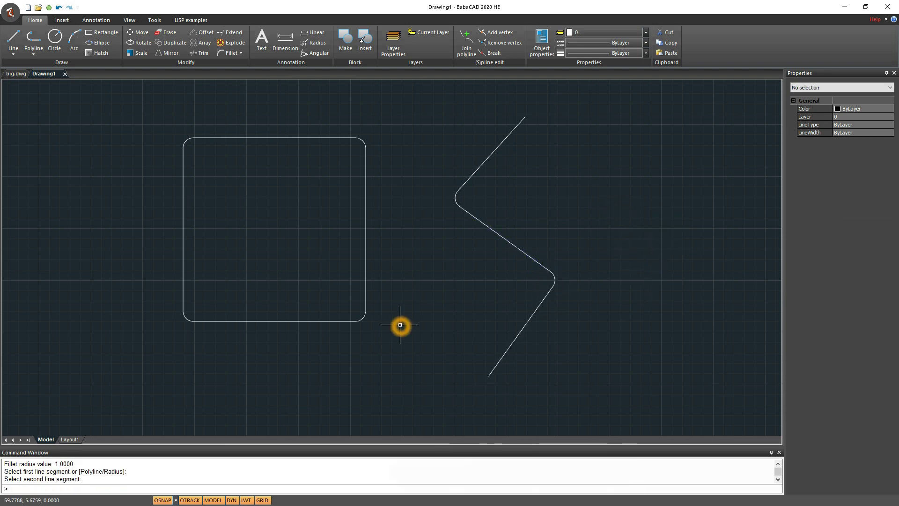
pyautogui.click(119, 155)
pyautogui.click(100, 170)
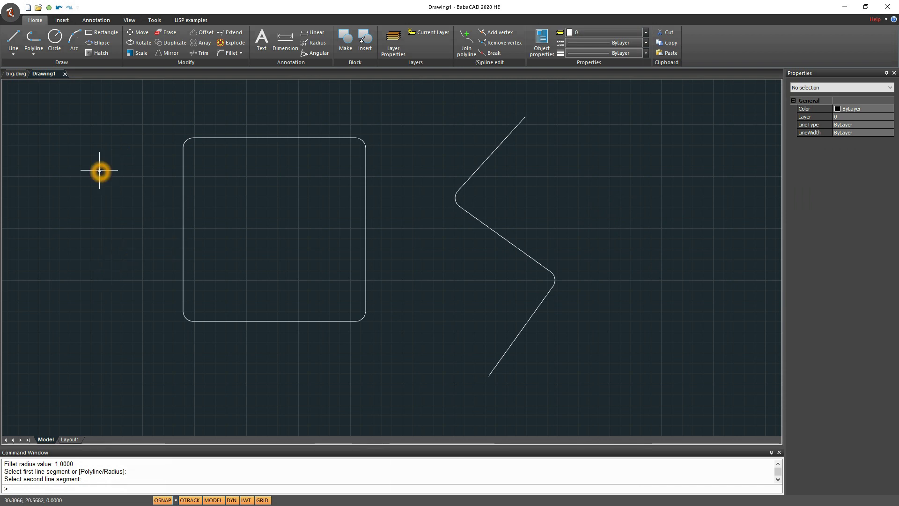
pyautogui.click(85, 160)
pyautogui.click(90, 152)
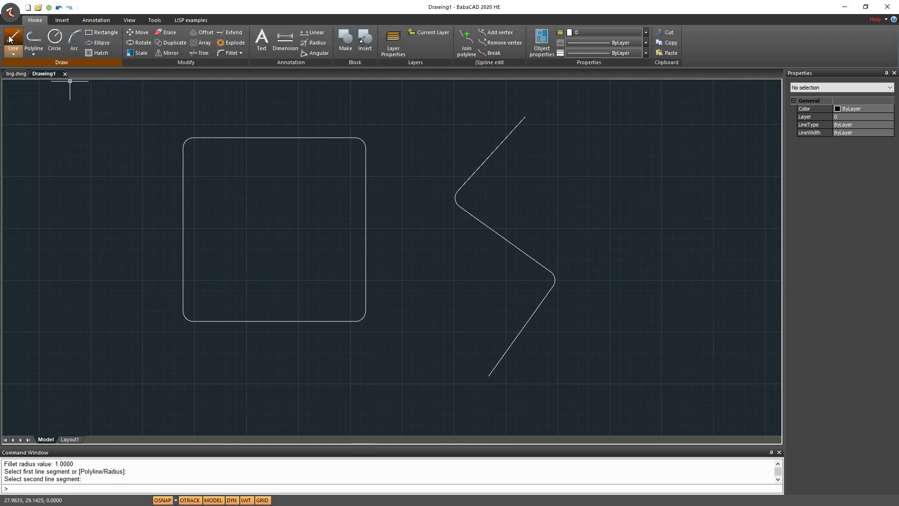
# Step: Draw a second three-line zigzag right of the filleted one, through about (85.5, 14.8) and (93.1, 6.1), ending at (84.0, -0.1)
pyautogui.click(14, 40)
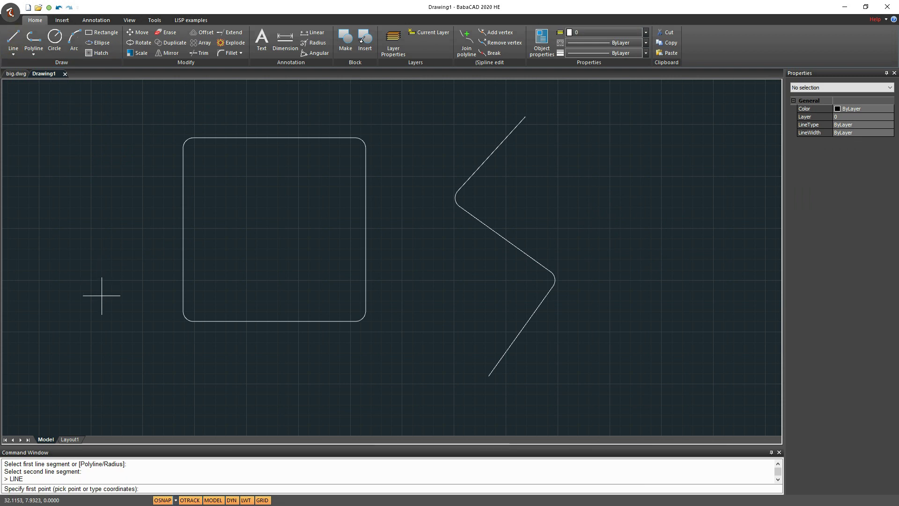
pyautogui.moveTo(640, 230); pyautogui.dragTo(473, 231, button='middle')
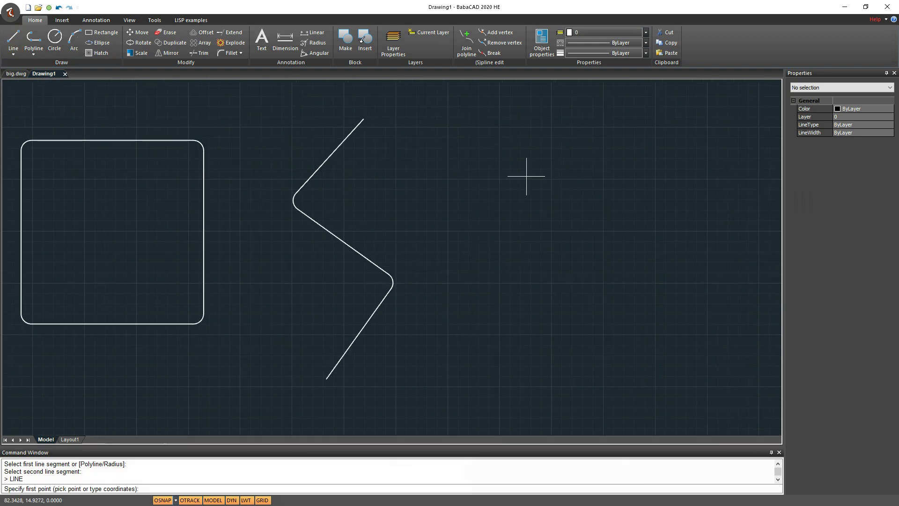
pyautogui.click(592, 138)
pyautogui.click(504, 233)
pyautogui.click(583, 323)
pyautogui.click(489, 385)
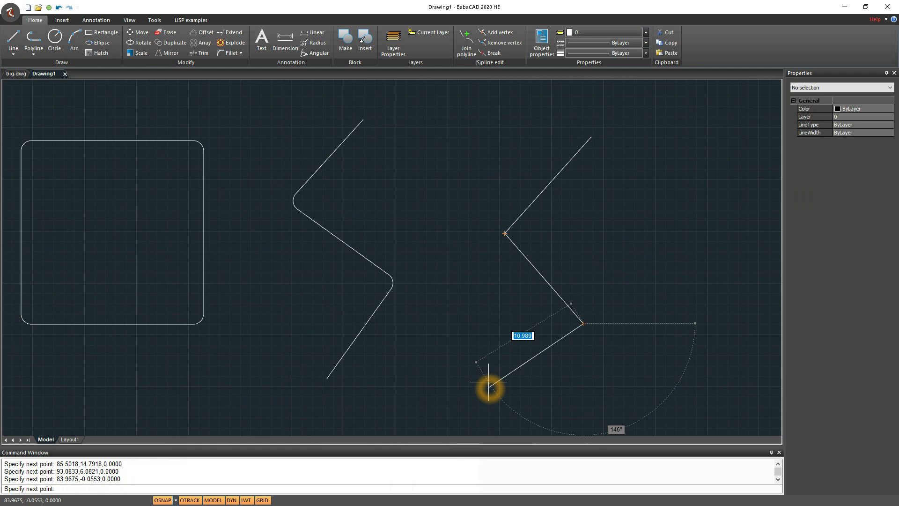
pyautogui.rightClick(471, 317)
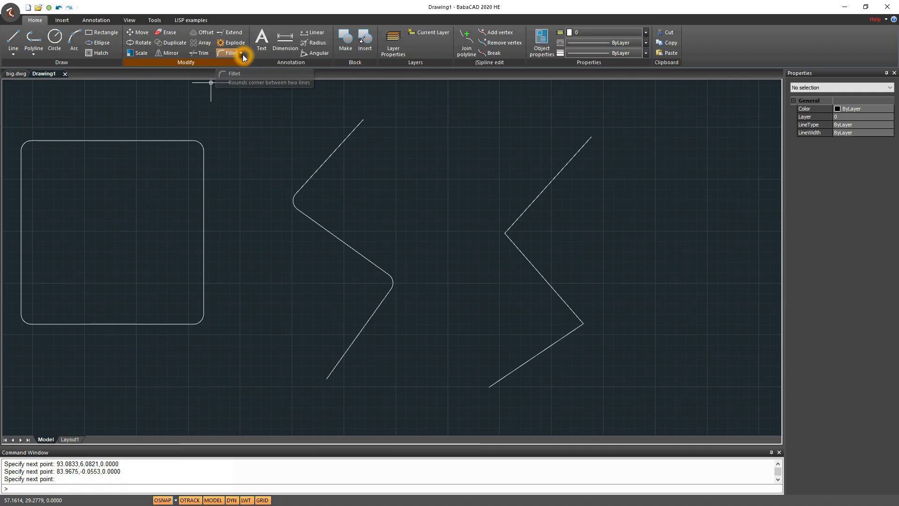
# Step: Chamfer the upper corner of the second zigzag with both distances at 1.0
pyautogui.click(241, 53)
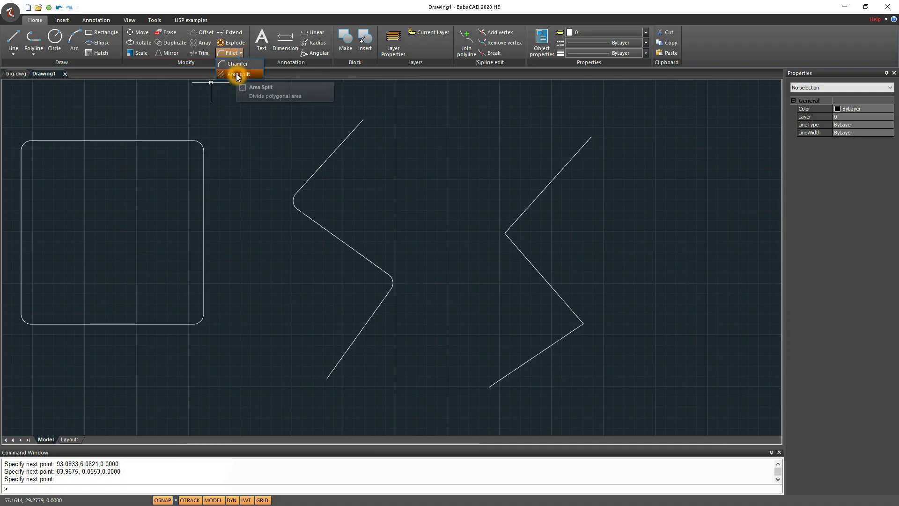
pyautogui.click(236, 64)
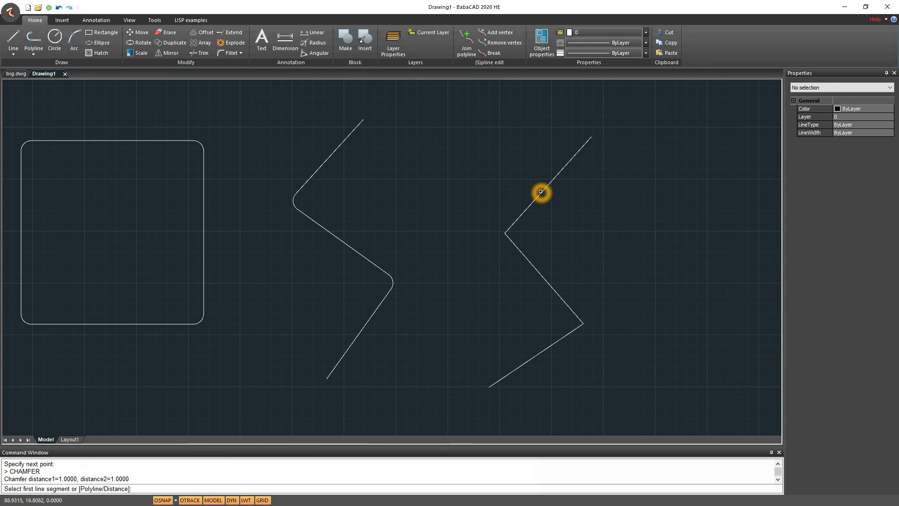
pyautogui.click(539, 194)
pyautogui.click(518, 247)
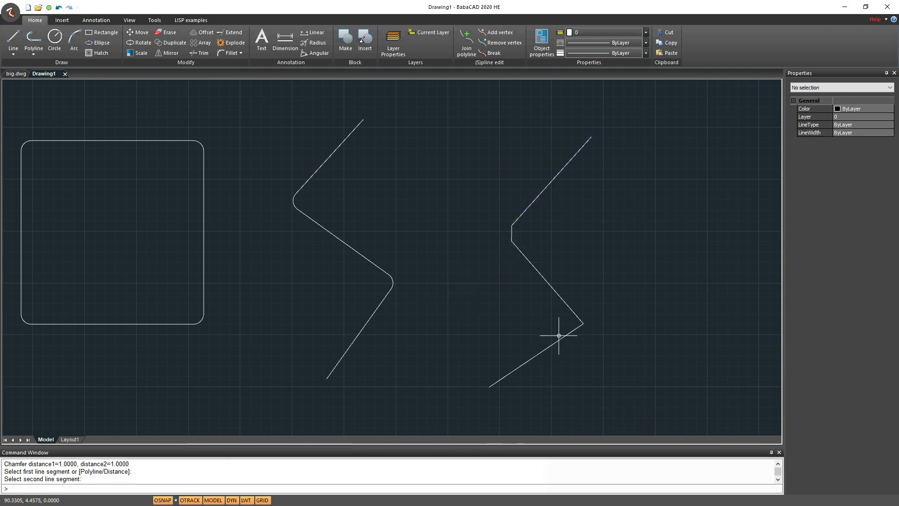
# Step: Chamfer the lower corner of the second zigzag between its middle and last lines with both distances at 1.0
pyautogui.rightClick(509, 309)
pyautogui.click(527, 312)
pyautogui.click(564, 304)
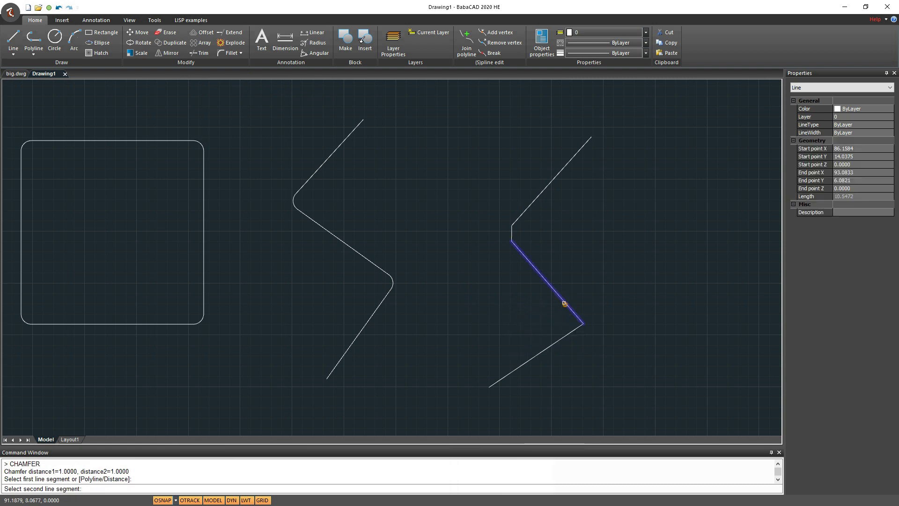
pyautogui.click(565, 333)
pyautogui.click(448, 298)
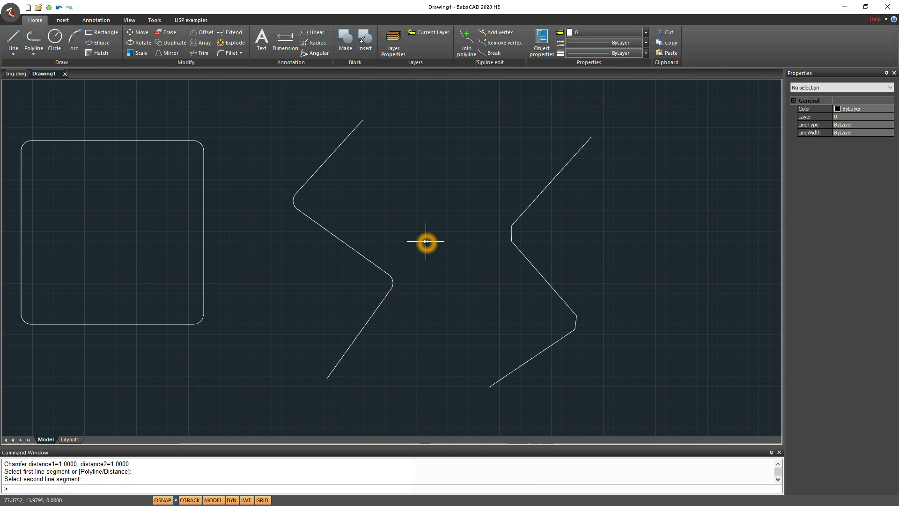
# Step: Draw a rectangle between the two zigzags from about (75.8, 24.0) to (83.1, 15.1)
pyautogui.click(99, 30)
pyautogui.click(403, 137)
pyautogui.click(480, 230)
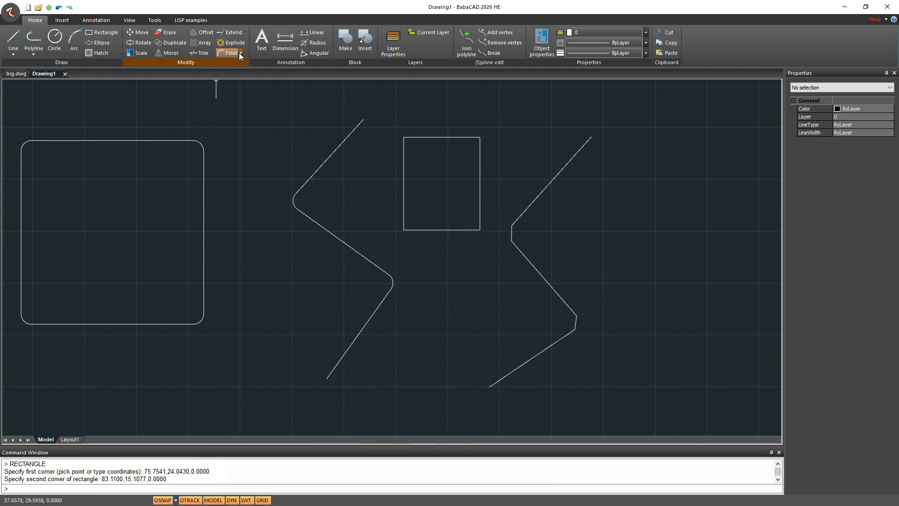
# Step: Try chamfering all corners of the small rectangle as a polyline with distances 2 and 2.5, and undo the chamfer
pyautogui.click(234, 66)
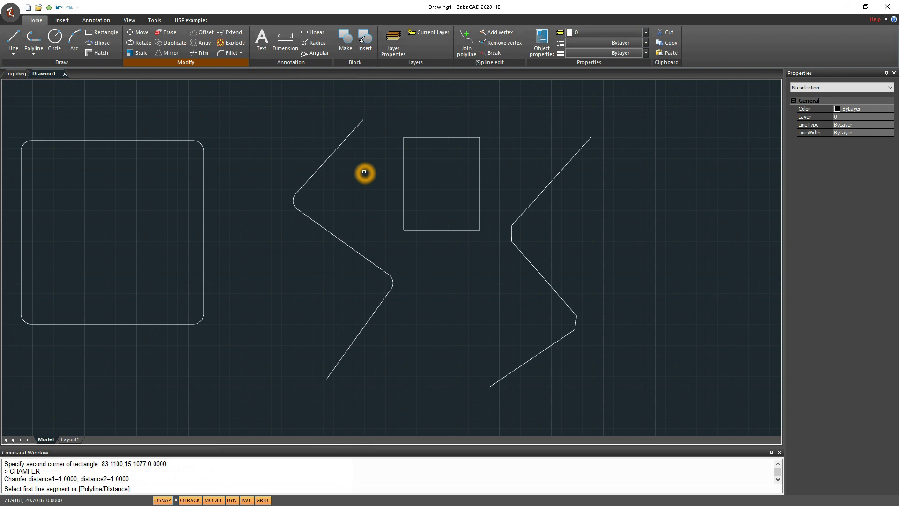
pyautogui.click(19, 486)
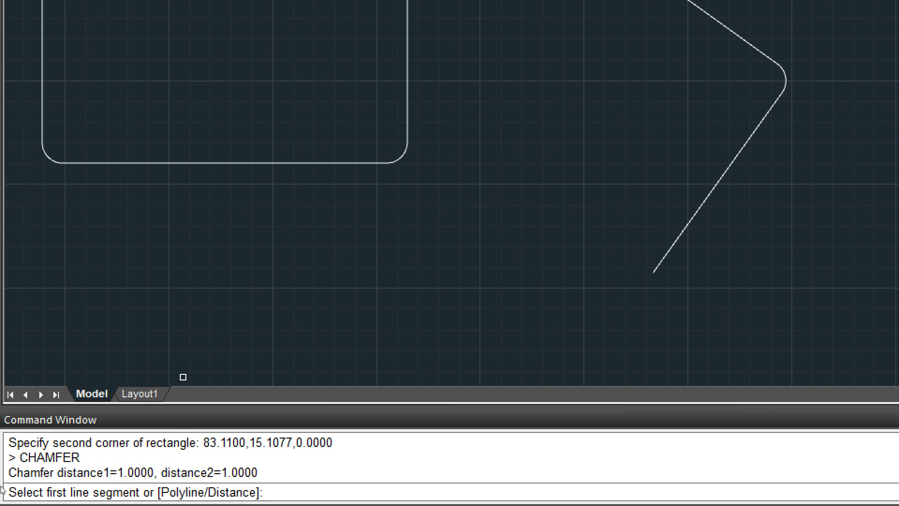
pyautogui.write('d')
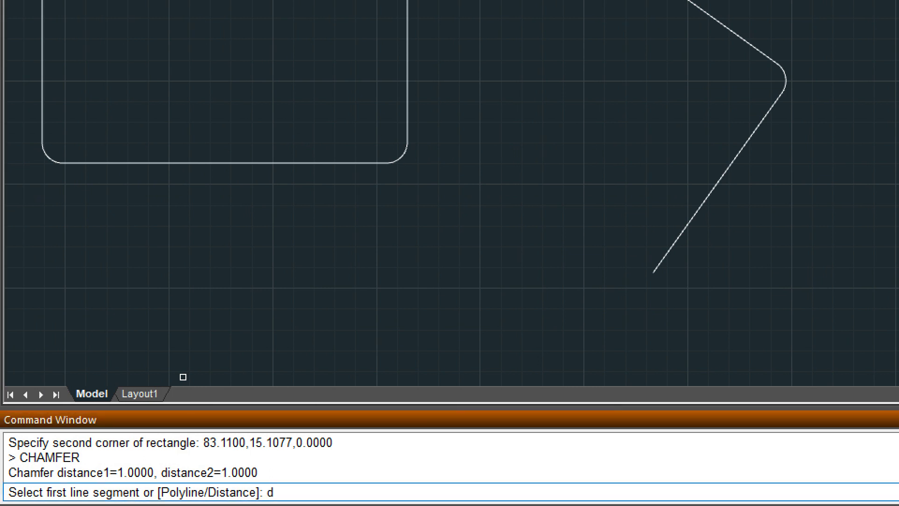
pyautogui.press('Return')
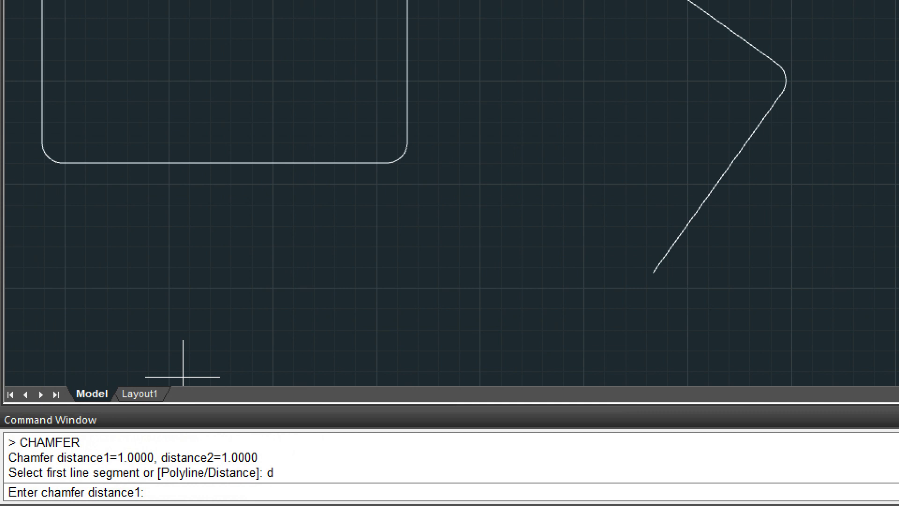
pyautogui.write('20')
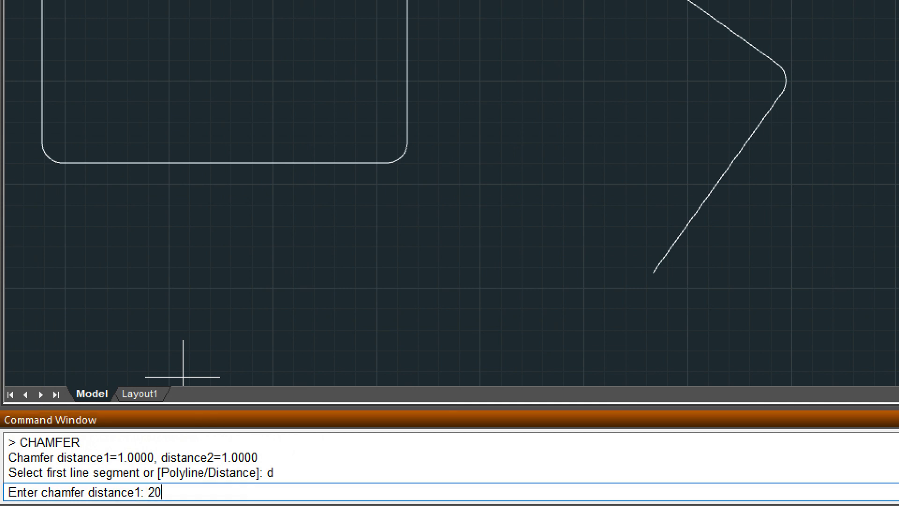
pyautogui.press('Return')
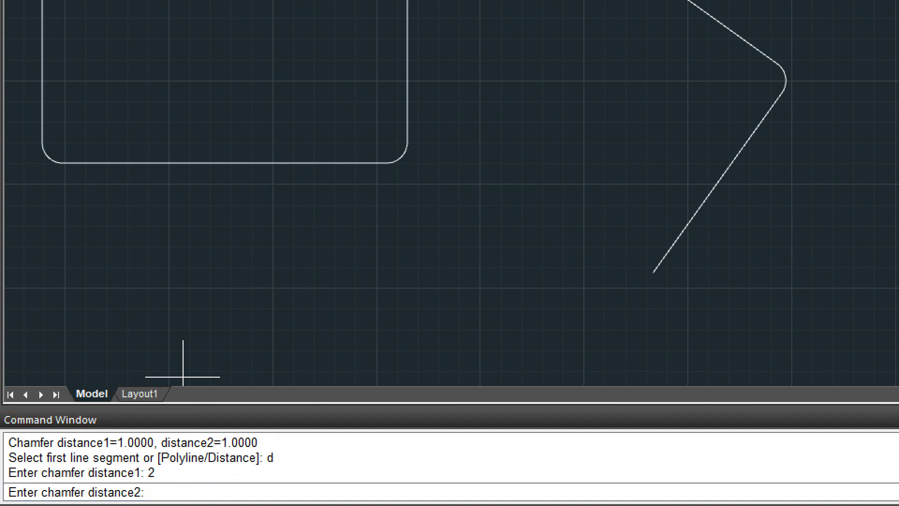
pyautogui.write('2.')
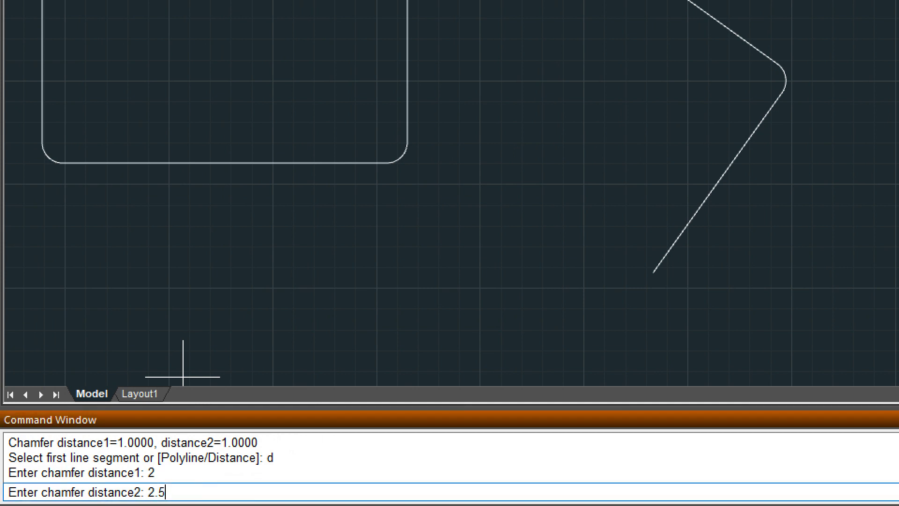
pyautogui.write('5')
pyautogui.press('Return')
pyautogui.write('p')
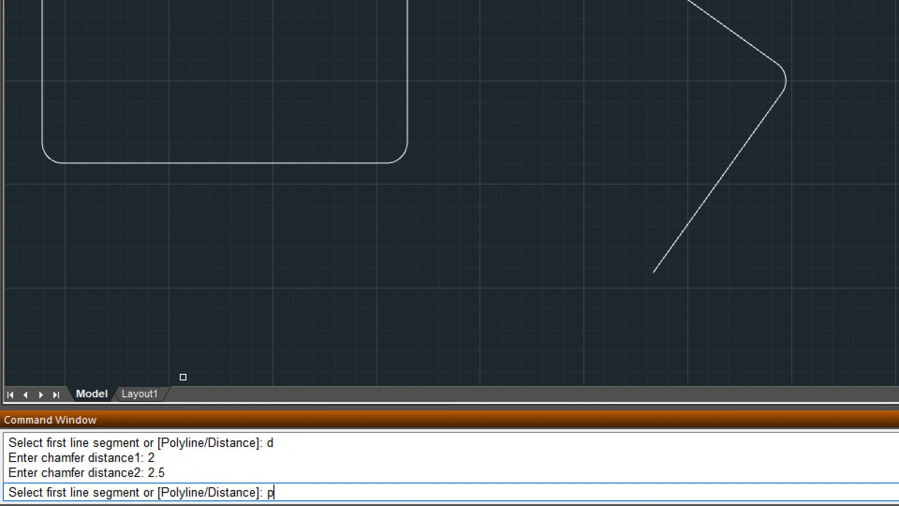
pyautogui.press('Return')
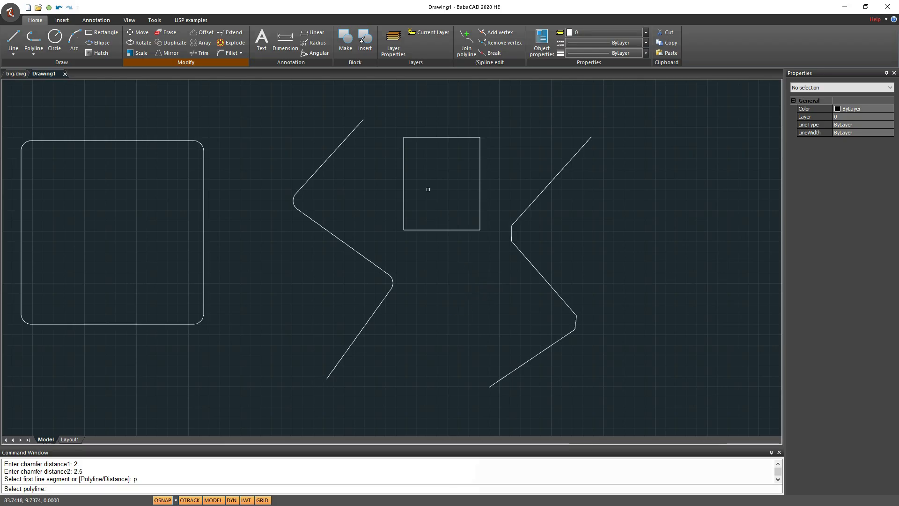
pyautogui.click(428, 139)
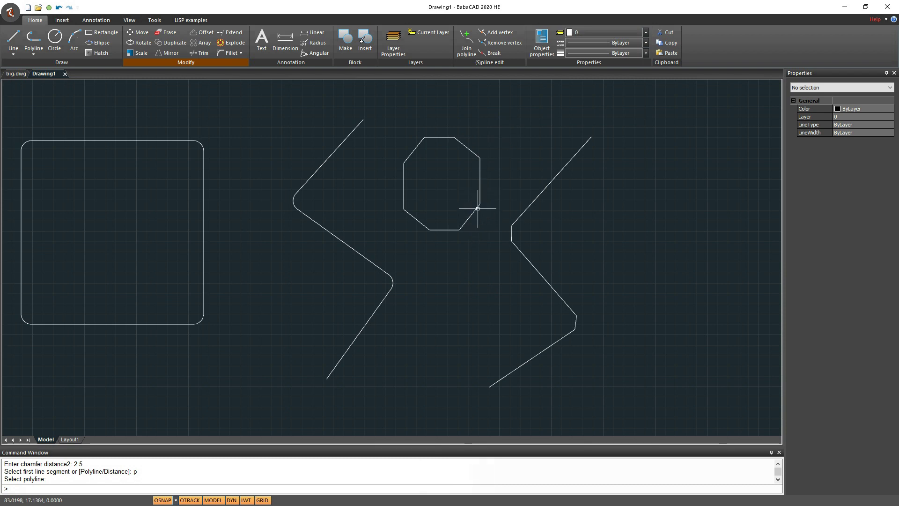
pyautogui.click(450, 230)
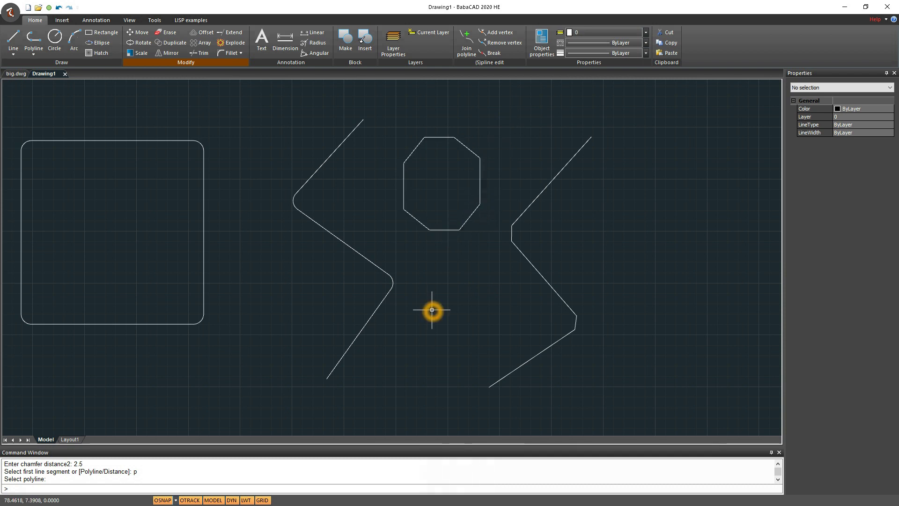
pyautogui.click(59, 8)
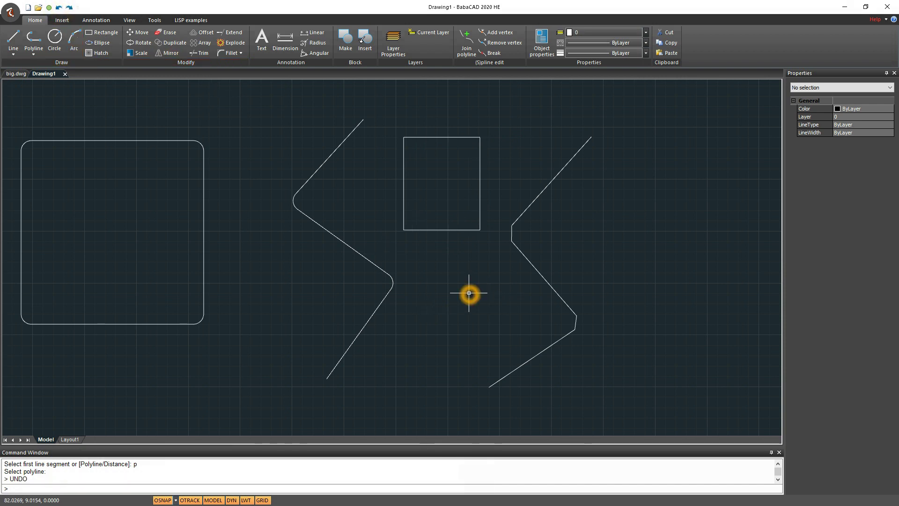
# Step: Set both distances of the Chamfer command to 1.5
pyautogui.write('CHAMFER')
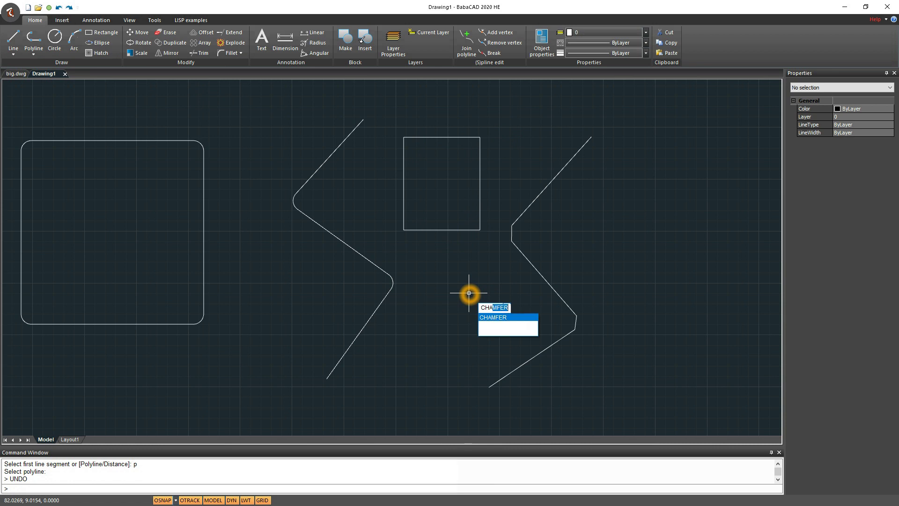
pyautogui.press('Return')
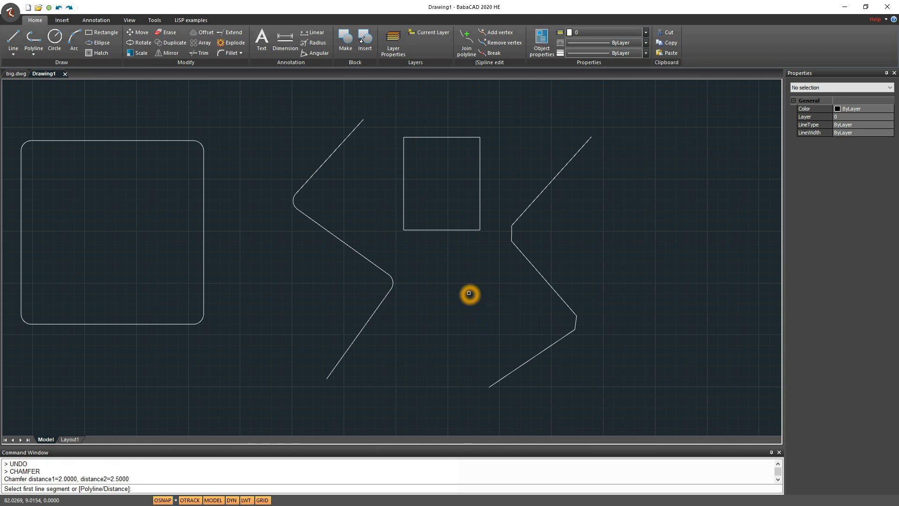
pyautogui.write('d')
pyautogui.press('Return')
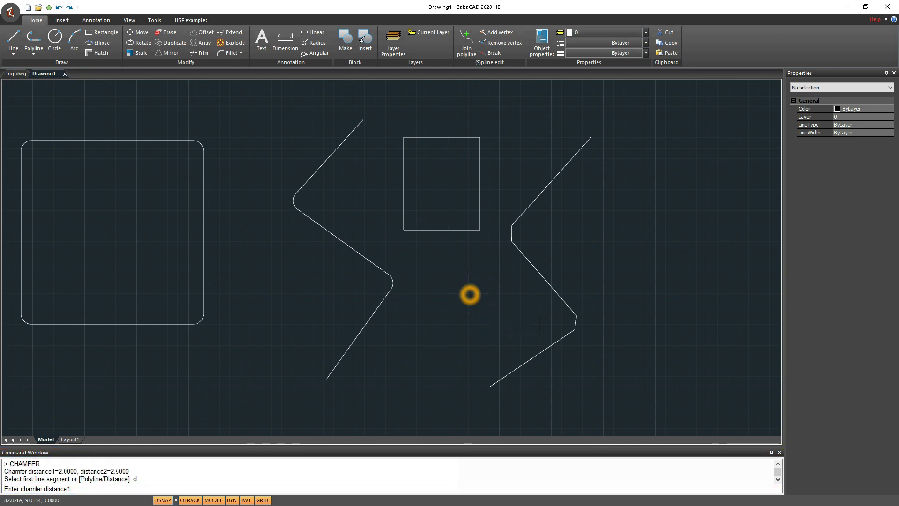
pyautogui.write('1.5')
pyautogui.press('Return')
pyautogui.write('1.5')
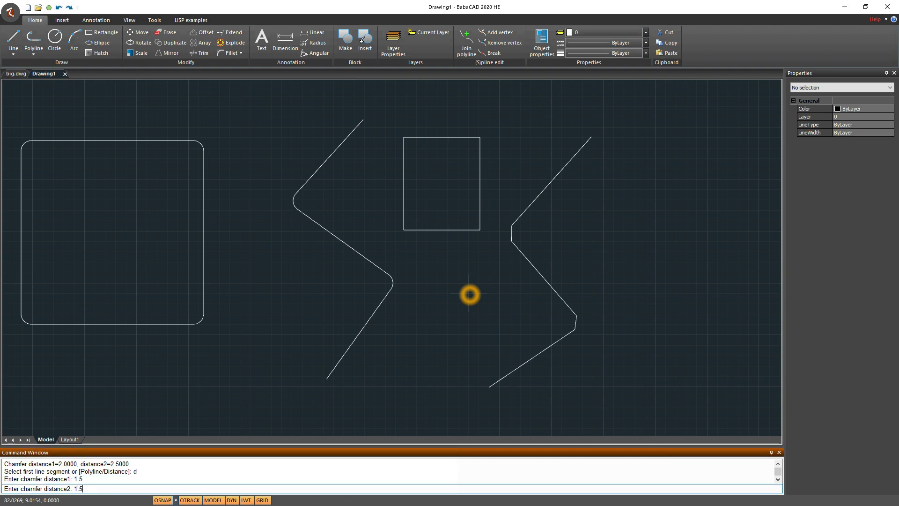
pyautogui.press('Return')
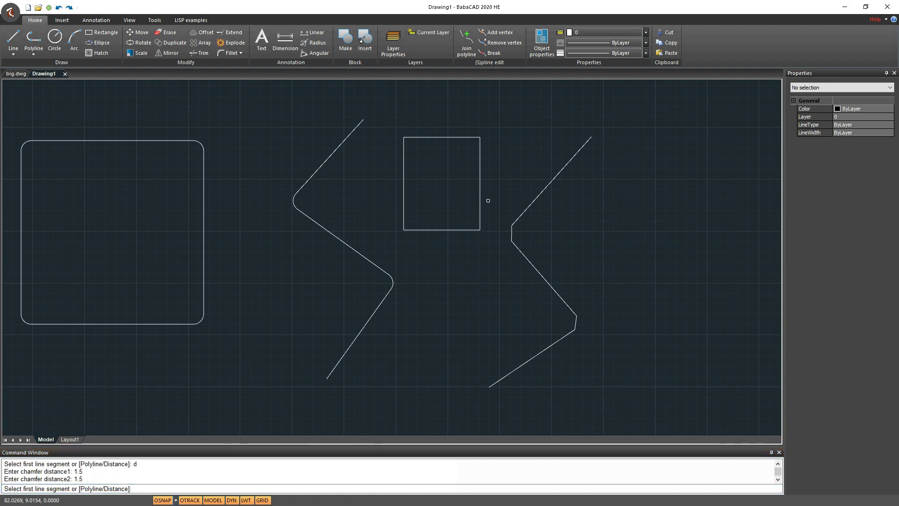
pyautogui.click(453, 139)
pyautogui.click(448, 156)
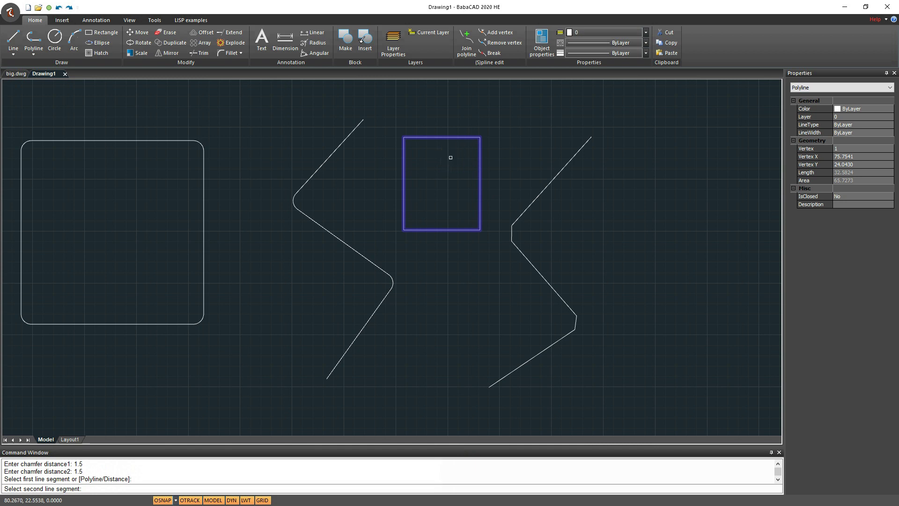
pyautogui.click(457, 170)
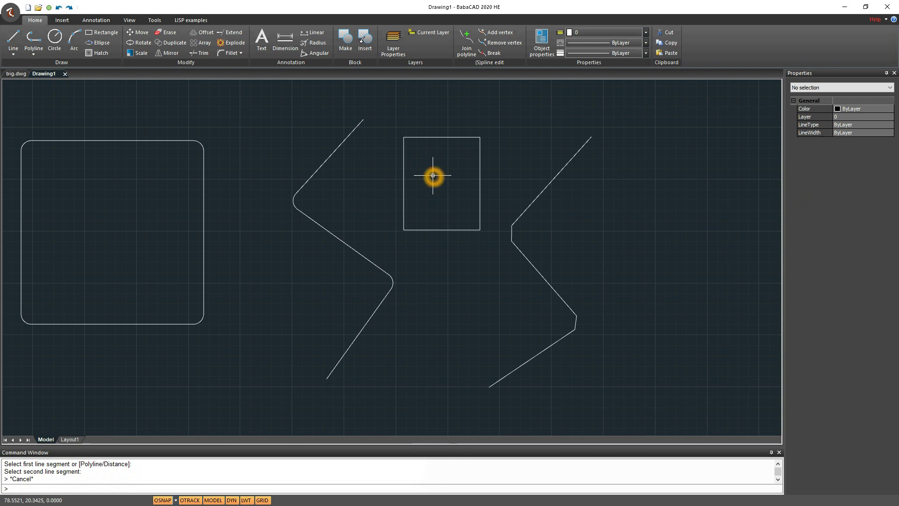
# Step: Chamfer all corners of the small rectangle as a polyline with both distances at 1.5
pyautogui.rightClick(436, 172)
pyautogui.click(443, 178)
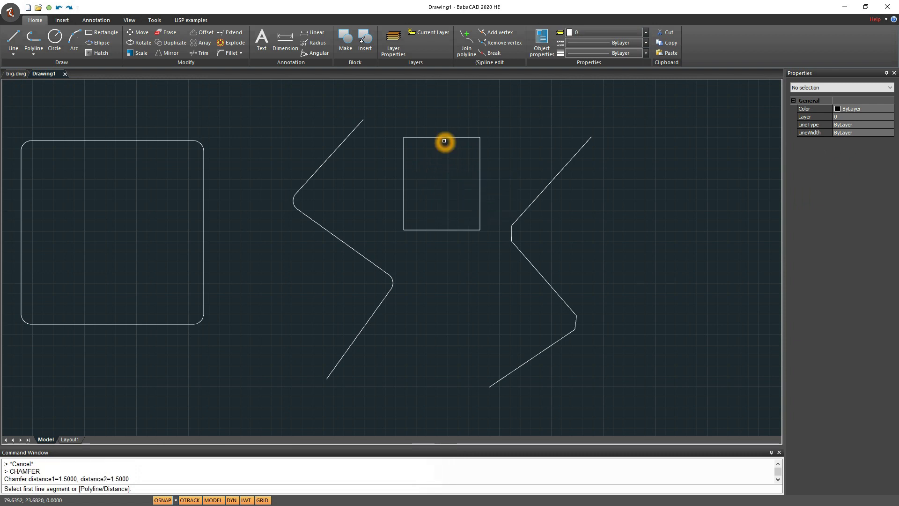
pyautogui.click(429, 187)
pyautogui.write('p')
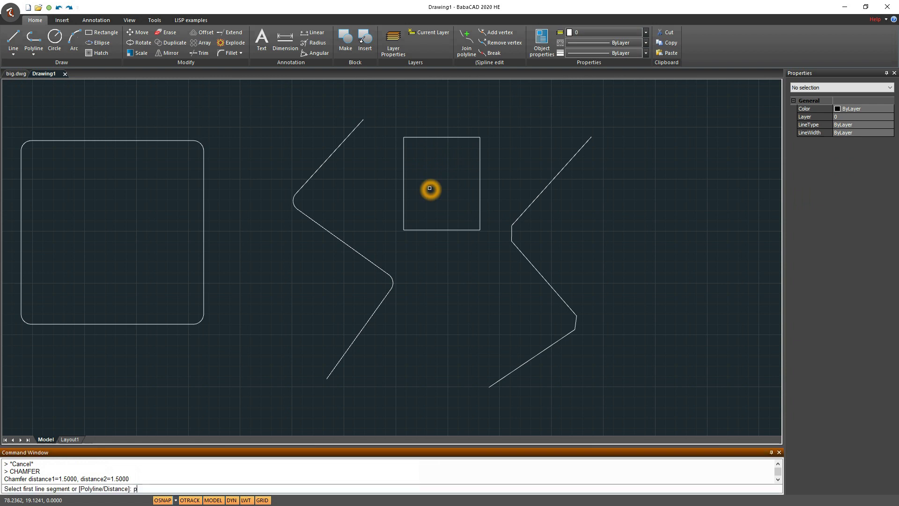
pyautogui.press('Return')
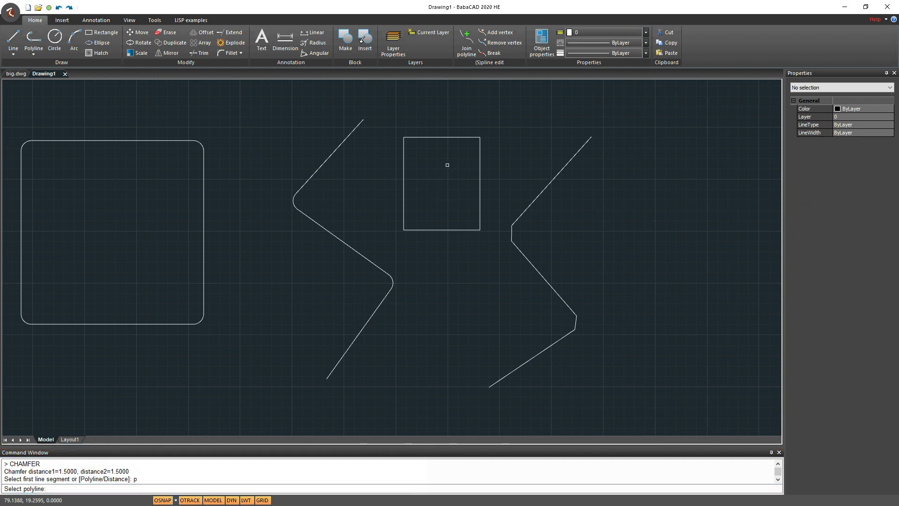
pyautogui.click(437, 138)
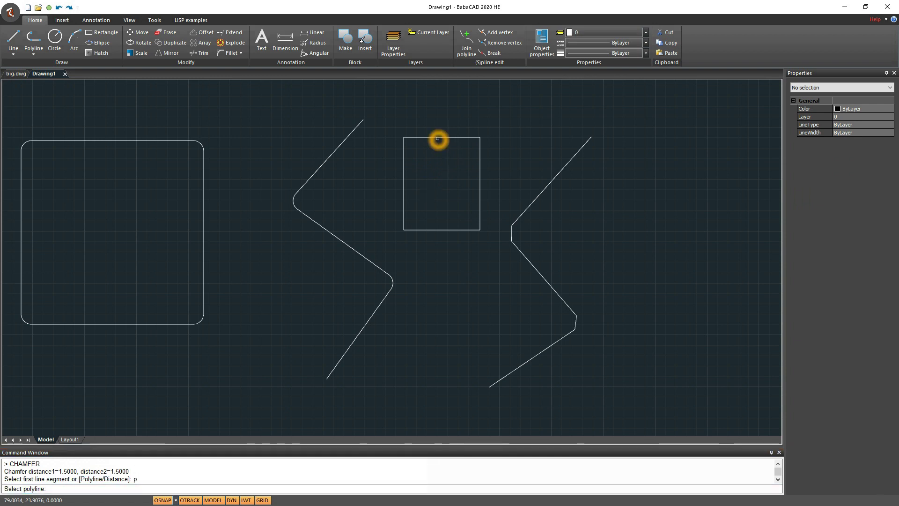
pyautogui.click(468, 294)
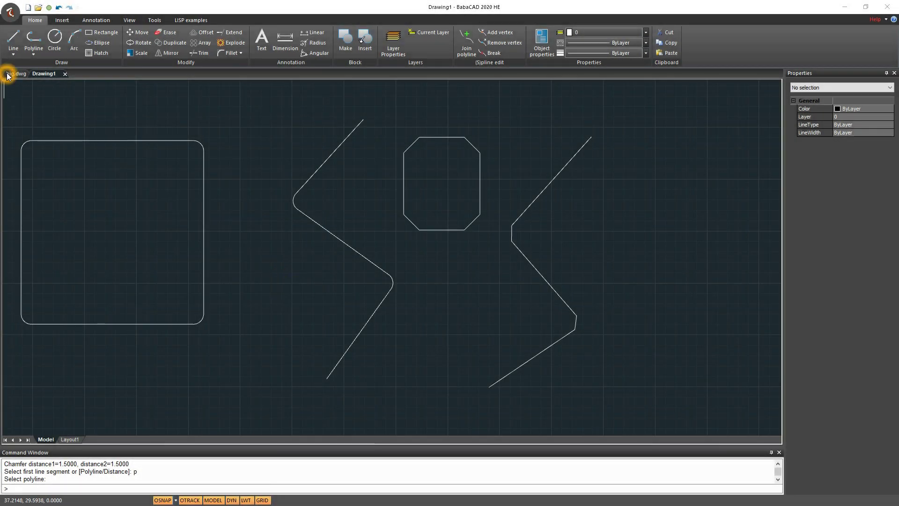
# Step: Switch to the big.dwg drawing and examine the floor plan's rooms, dimensions and overall layout
pyautogui.click(9, 74)
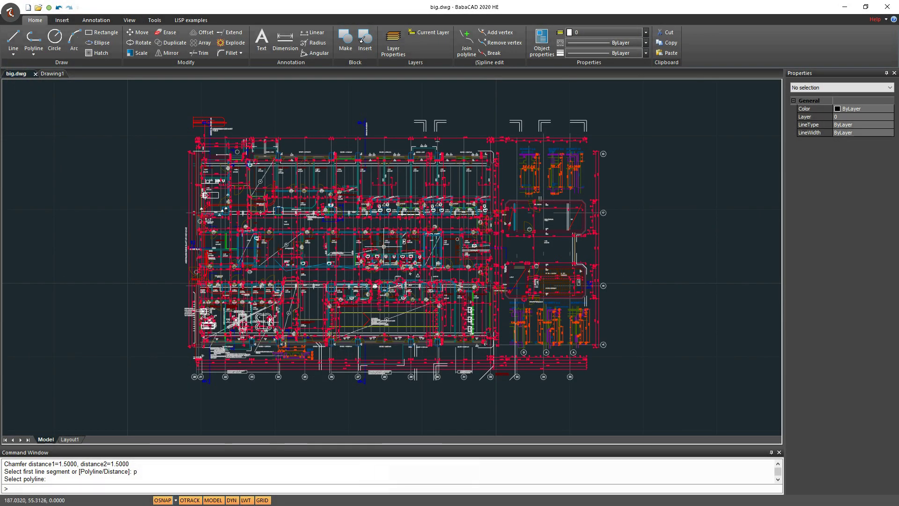
pyautogui.scroll(5, 370, 250)
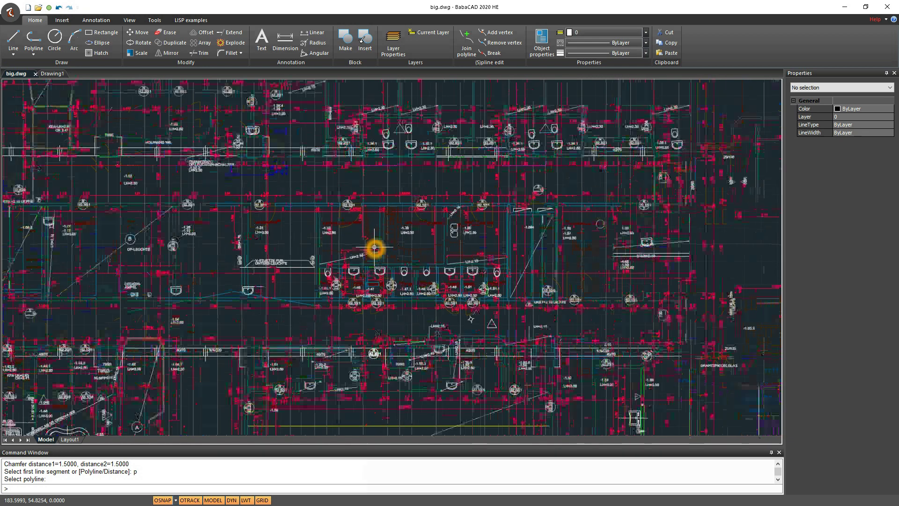
pyautogui.scroll(4, 368, 251)
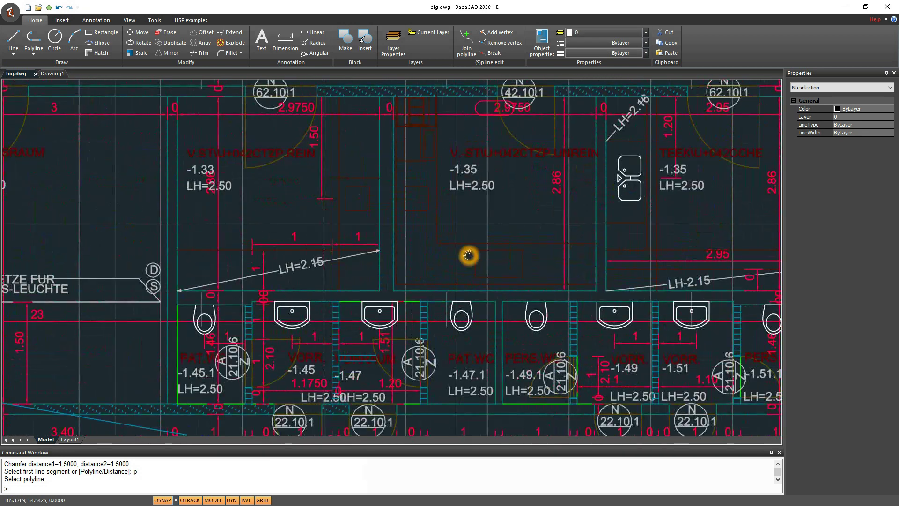
pyautogui.moveTo(271, 389); pyautogui.dragTo(642, 290, button='middle')
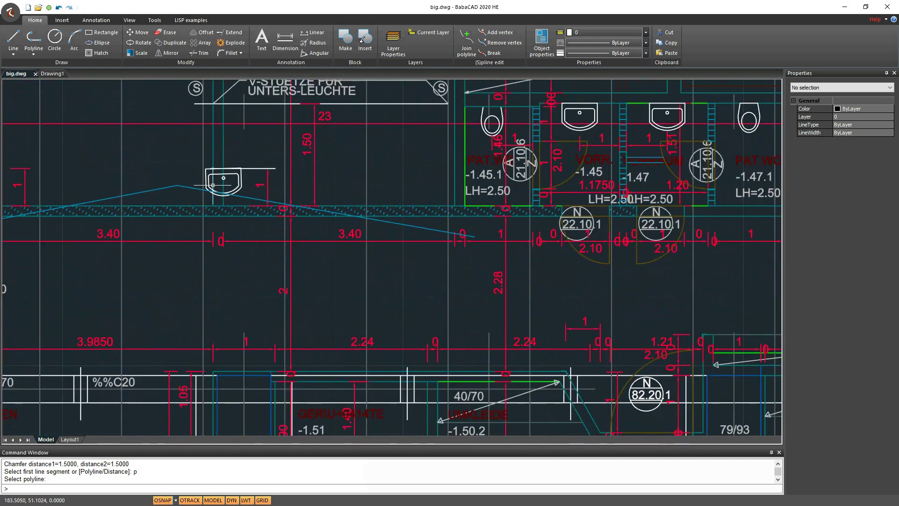
pyautogui.moveTo(172, 138); pyautogui.dragTo(628, 325, button='middle')
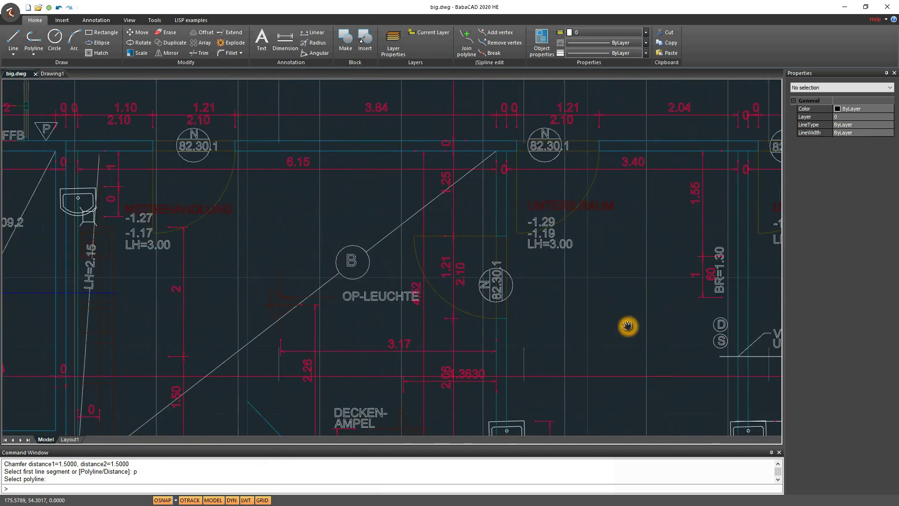
pyautogui.moveTo(251, 275); pyautogui.dragTo(548, 162, button='middle')
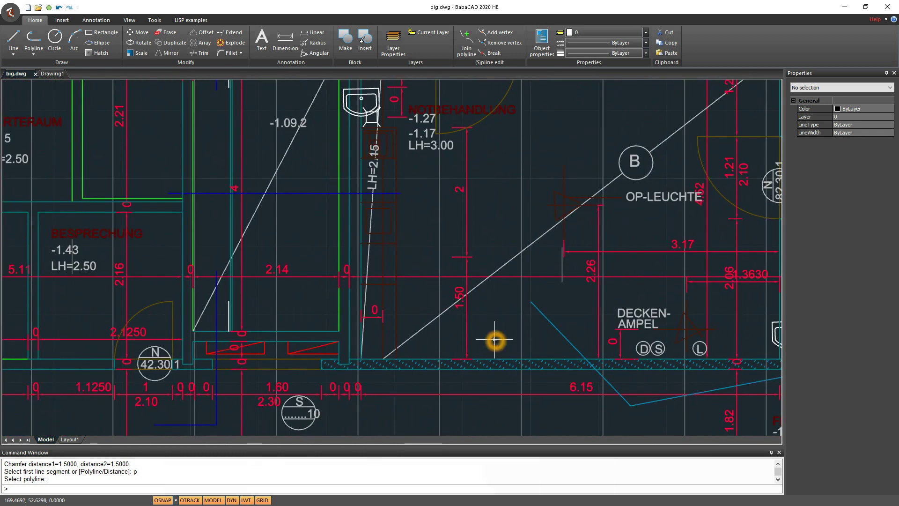
pyautogui.scroll(-3, 495, 339)
pyautogui.scroll(-2, 337, 282)
pyautogui.moveTo(601, 382); pyautogui.dragTo(366, 332, button='middle')
pyautogui.scroll(-3, 693, 396)
pyautogui.moveTo(693, 395); pyautogui.dragTo(364, 283, button='middle')
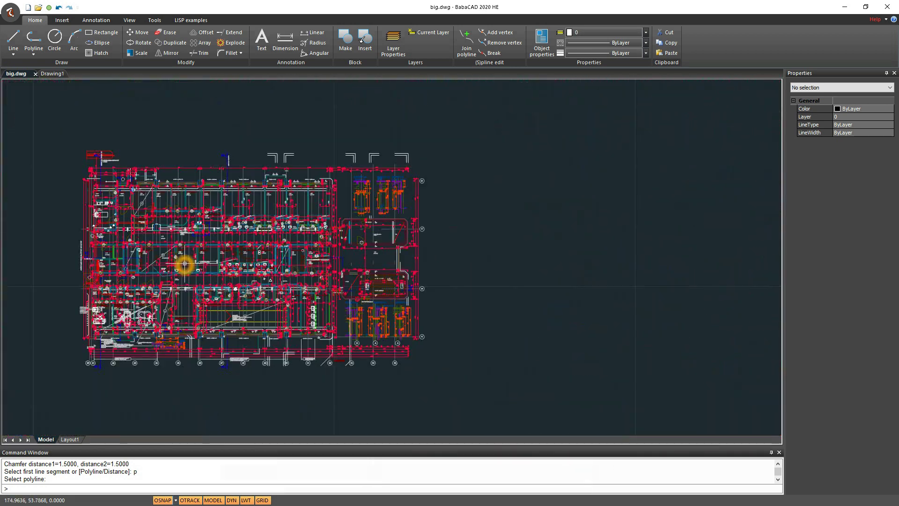
pyautogui.scroll(3, 351, 253)
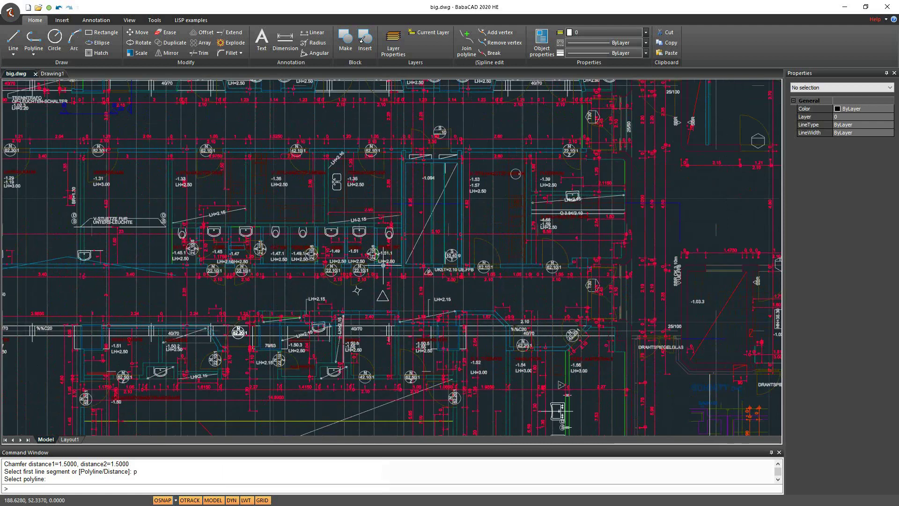
# Step: Examine the stair area, the corridor doors and the physiotherapy rooms of the floor plan up close
pyautogui.scroll(3, 527, 295)
pyautogui.scroll(2, 428, 261)
pyautogui.scroll(-4, 428, 261)
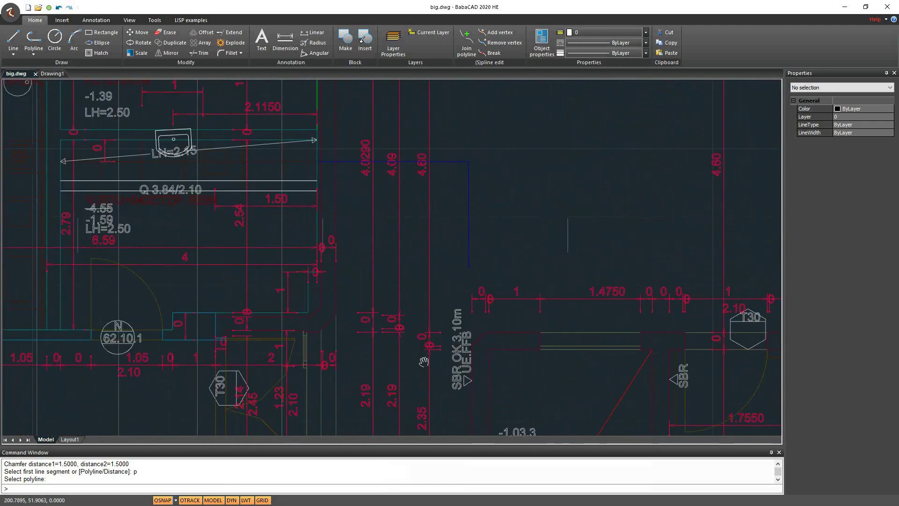
pyautogui.moveTo(281, 220); pyautogui.dragTo(323, 236, button='middle')
pyautogui.scroll(-6, 405, 311)
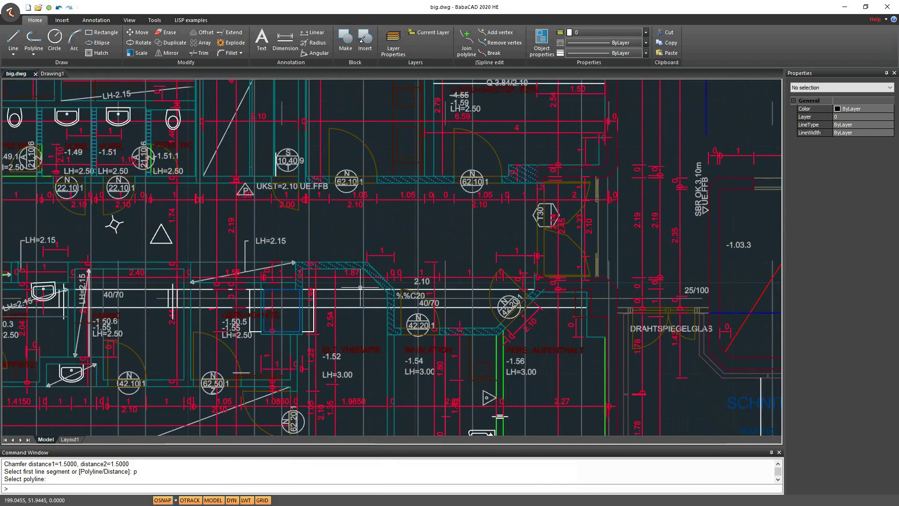
pyautogui.moveTo(538, 226); pyautogui.dragTo(391, 249, button='middle')
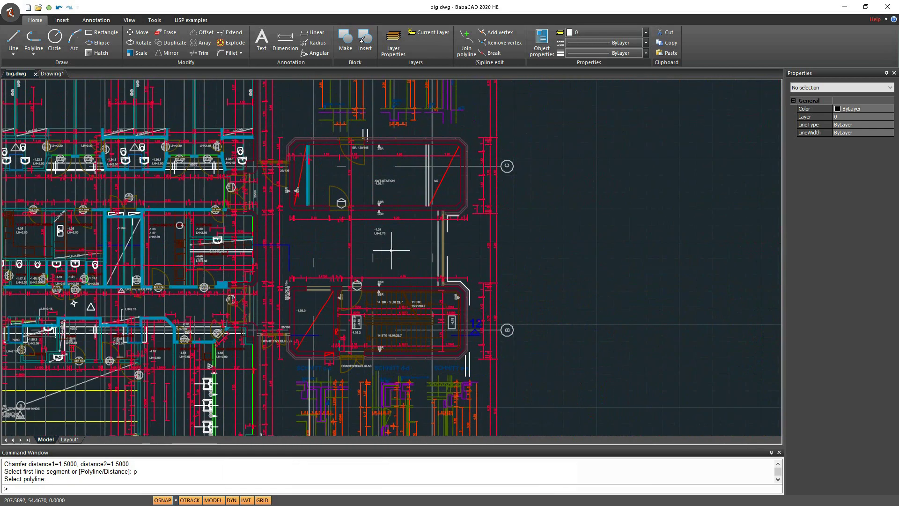
pyautogui.moveTo(106, 286); pyautogui.dragTo(220, 267, button='middle')
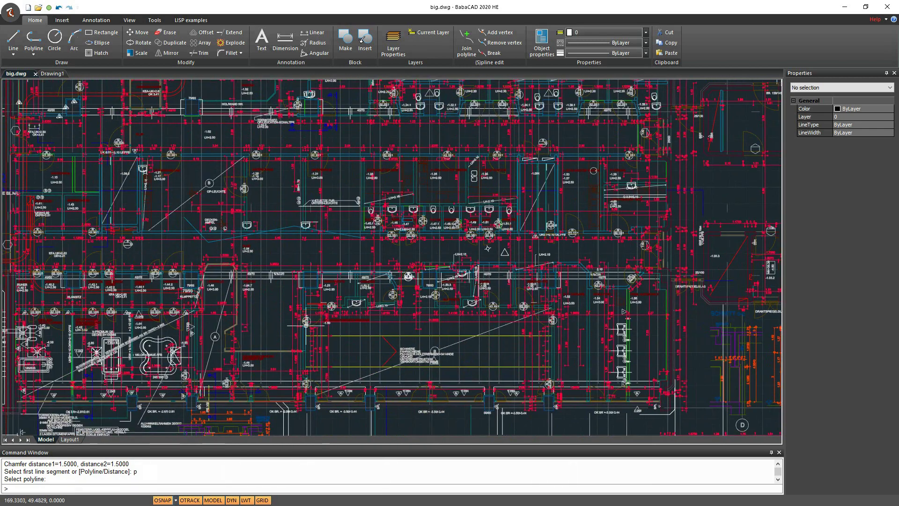
pyautogui.scroll(6, 246, 326)
pyautogui.moveTo(502, 357); pyautogui.dragTo(578, 283, button='middle')
pyautogui.scroll(2, 271, 213)
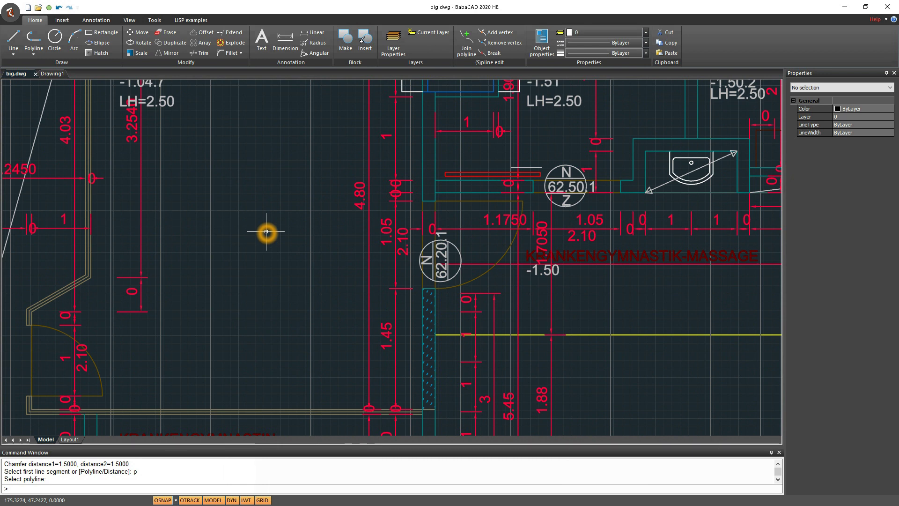
# Step: Open the Block Explorer with BLKEXPLORE and insert block G in the empty room beside door 62.20.1
pyautogui.write('KEXPLORE')
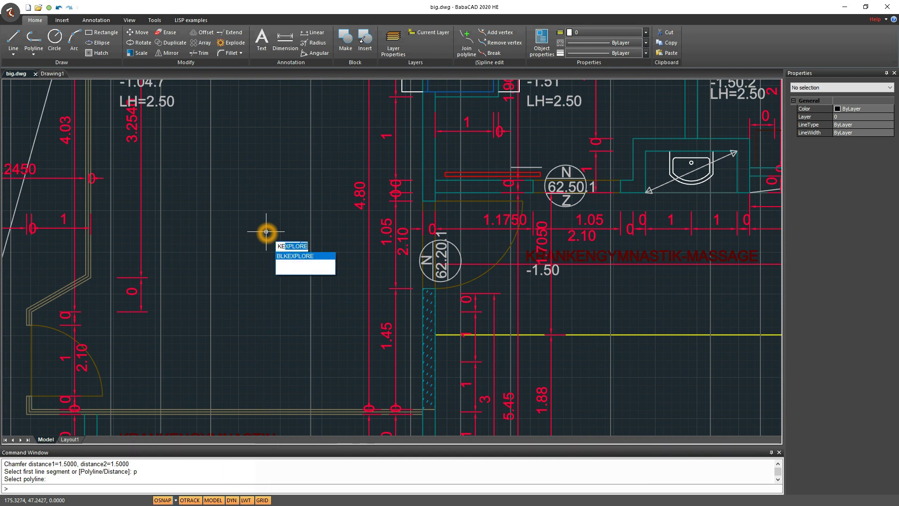
pyautogui.press('Return')
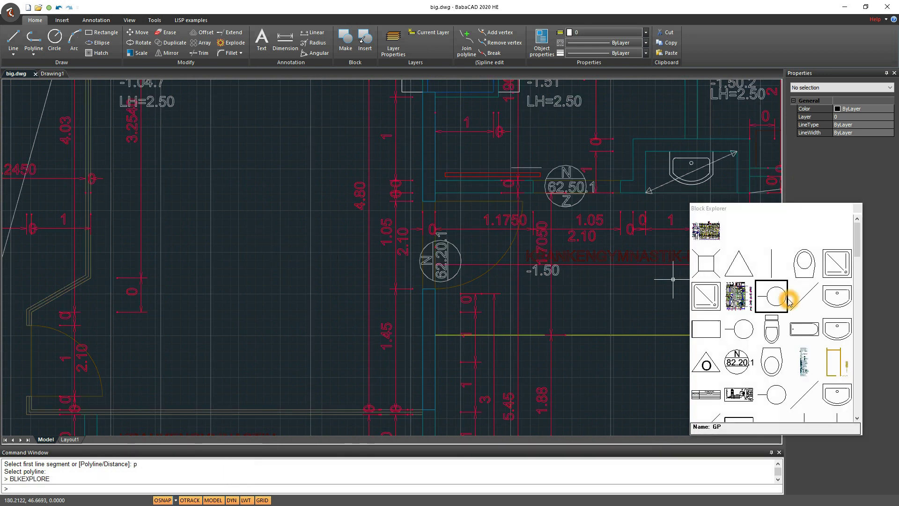
pyautogui.doubleClick(712, 270)
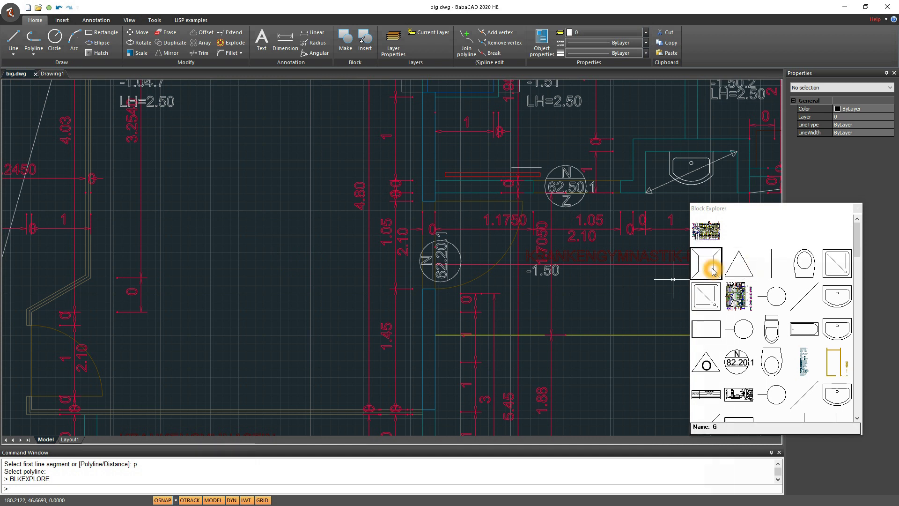
pyautogui.click(246, 241)
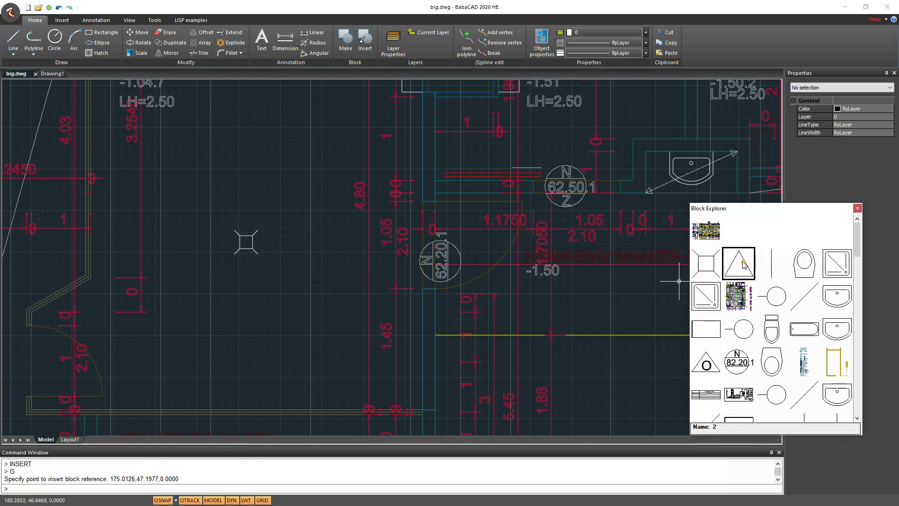
# Step: Insert the triangle block 2 above block G in the same room and close the Block Explorer
pyautogui.click(747, 279)
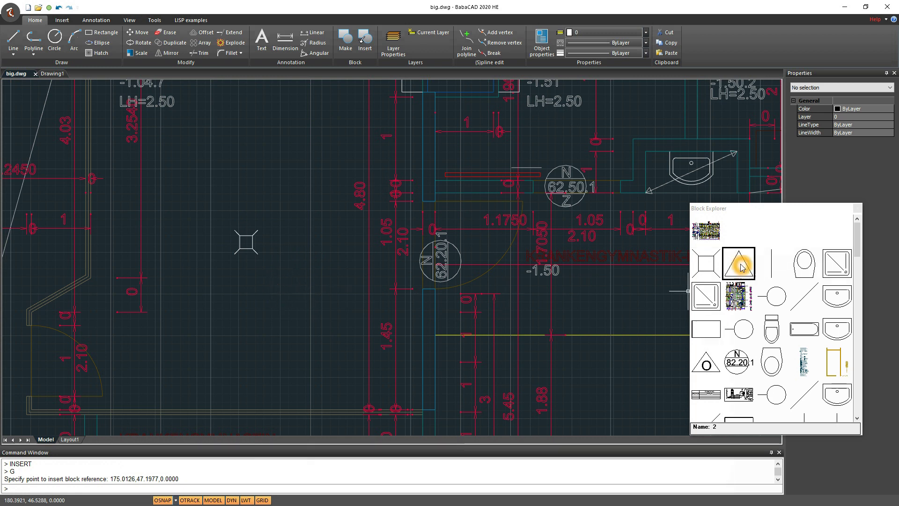
pyautogui.doubleClick(741, 267)
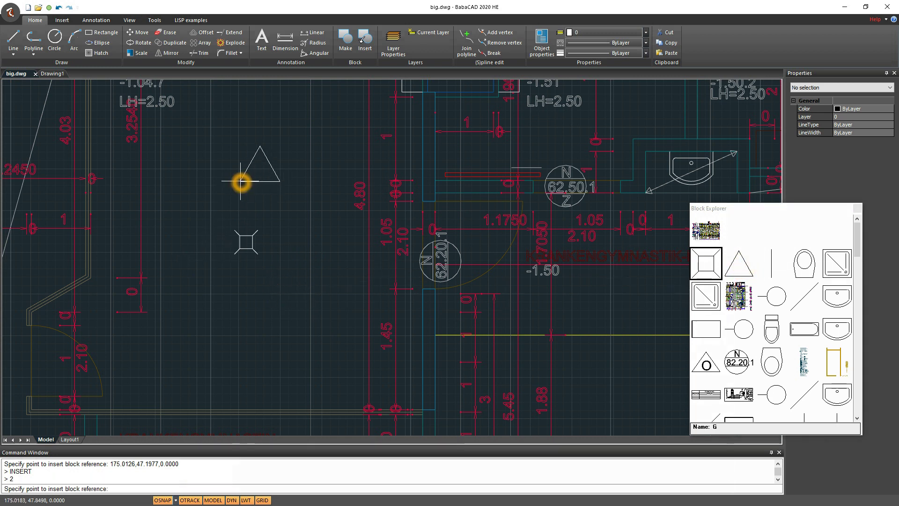
pyautogui.click(237, 181)
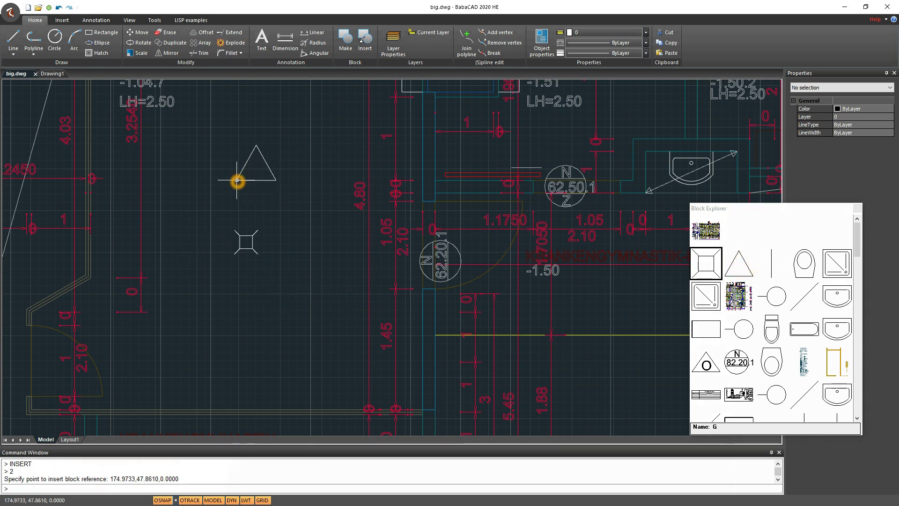
pyautogui.moveTo(857, 236); pyautogui.dragTo(857, 280)
pyautogui.click(857, 209)
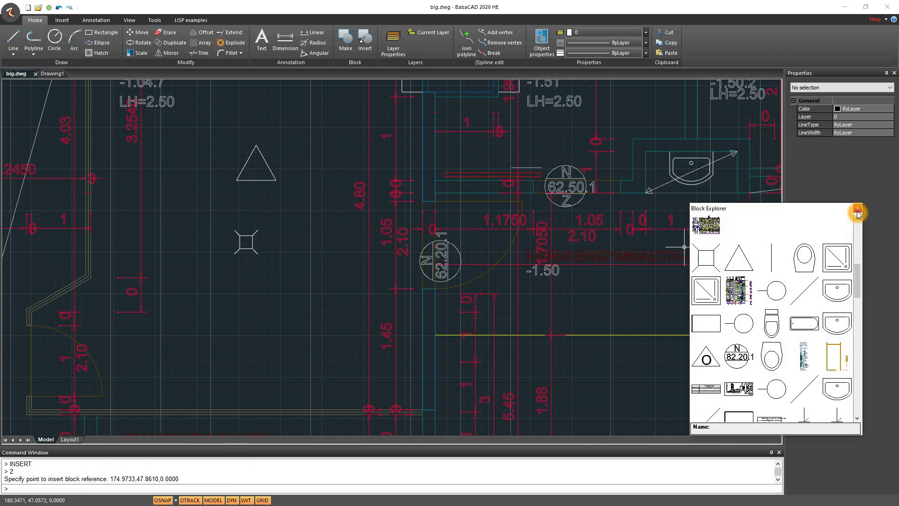
# Step: Set the X and Y scale of the inserted triangle block to 2
pyautogui.moveTo(241, 157); pyautogui.dragTo(253, 160)
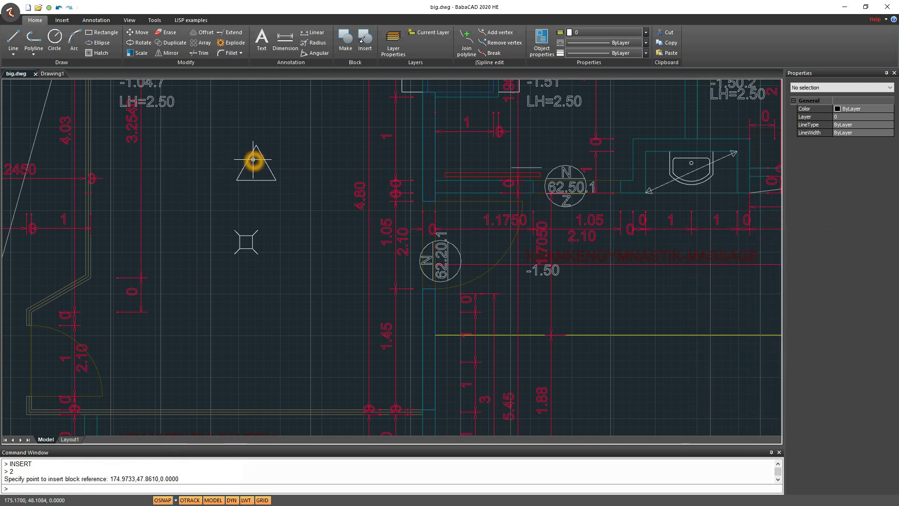
pyautogui.click(253, 159)
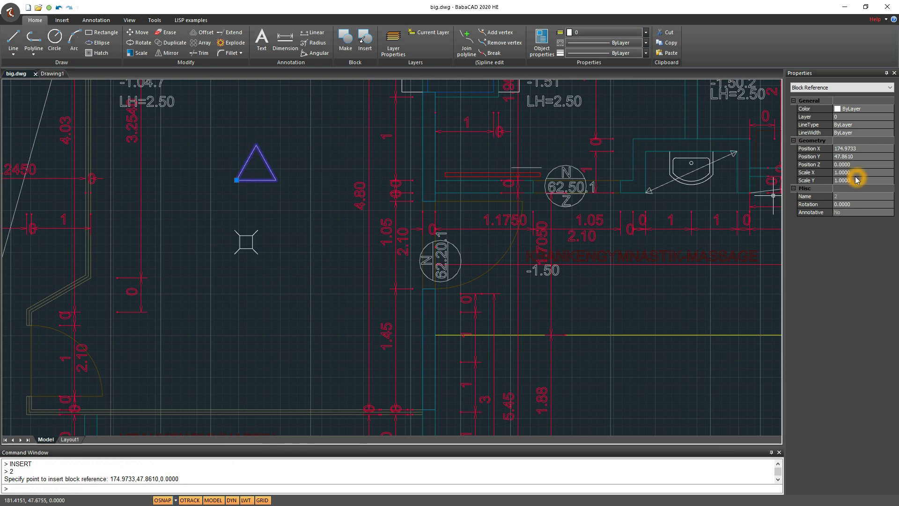
pyautogui.click(857, 173)
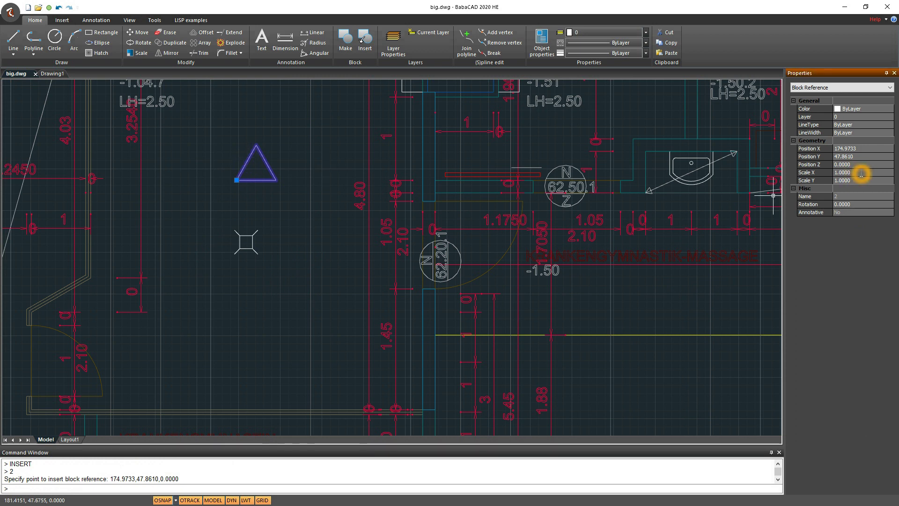
pyautogui.moveTo(860, 173); pyautogui.dragTo(832, 177)
pyautogui.write('2')
pyautogui.click(828, 178)
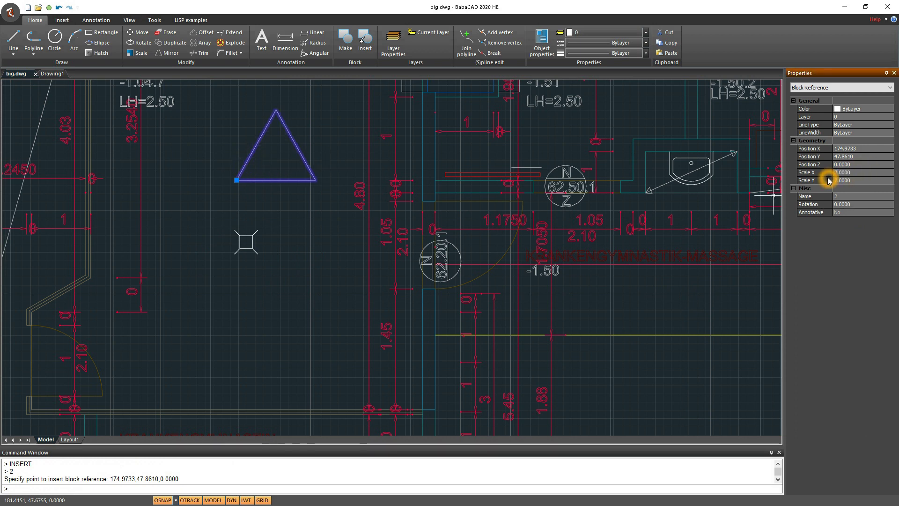
pyautogui.press('Escape')
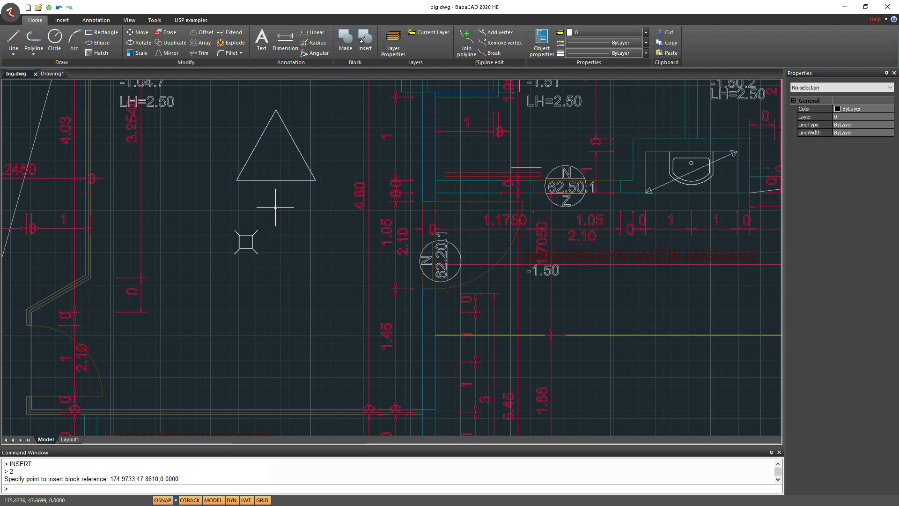
# Step: Rotate the triangle block by about 61 degrees around a base point at its centre
pyautogui.click(293, 184)
pyautogui.click(292, 180)
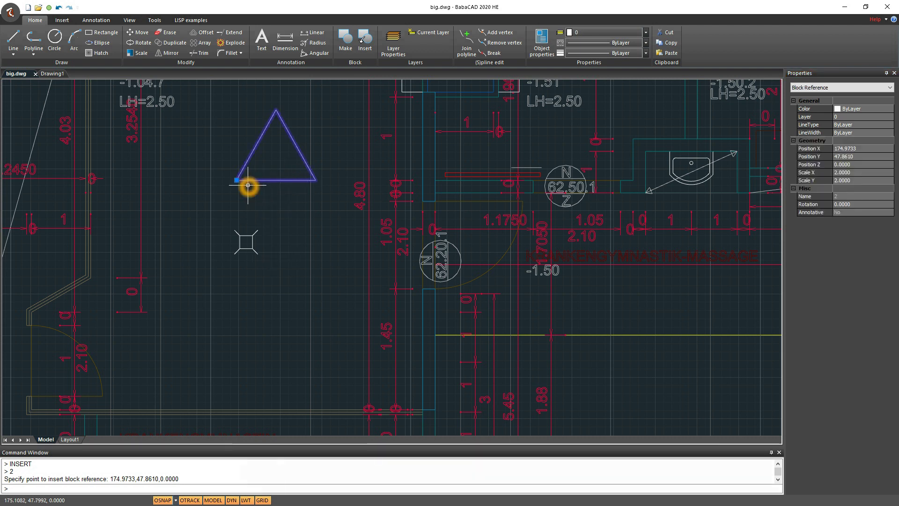
pyautogui.rightClick(274, 159)
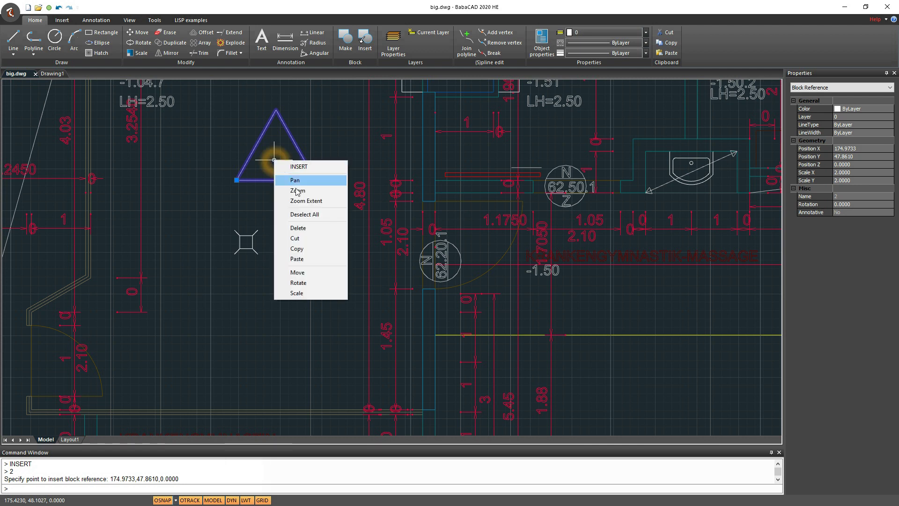
pyautogui.click(298, 282)
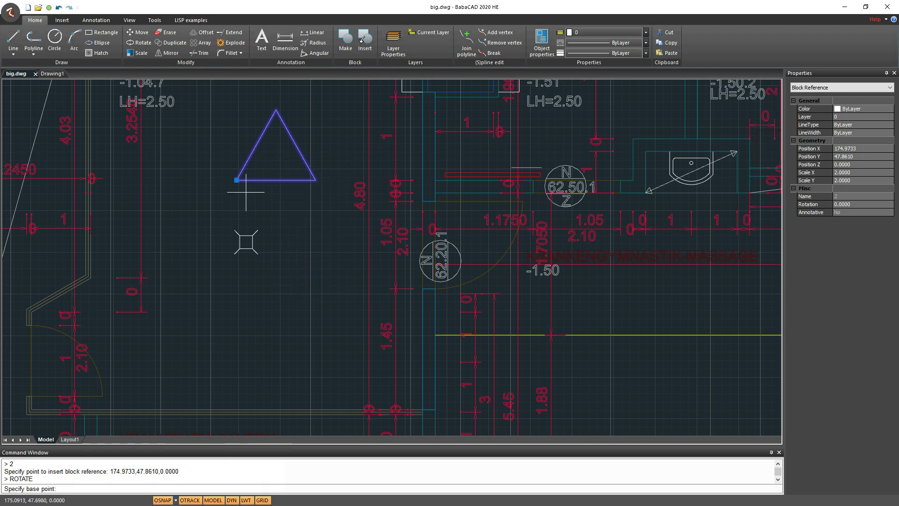
pyautogui.click(276, 156)
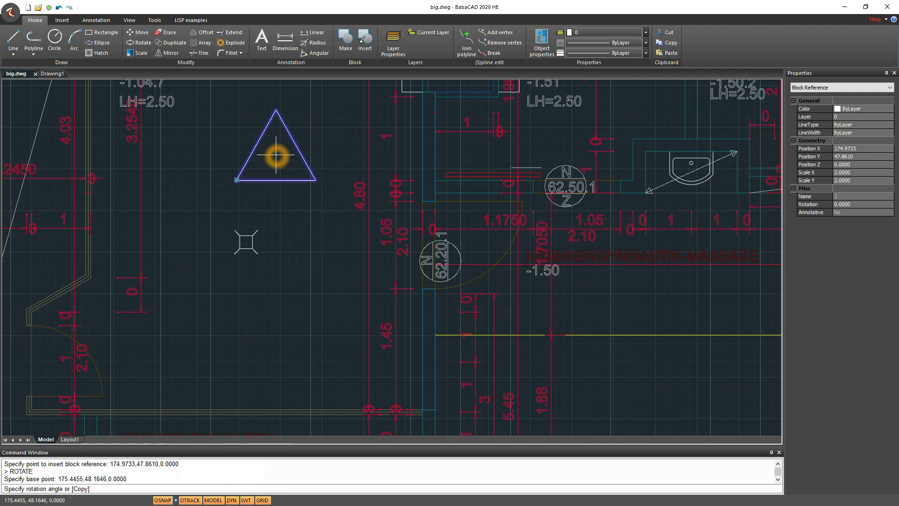
pyautogui.click(296, 117)
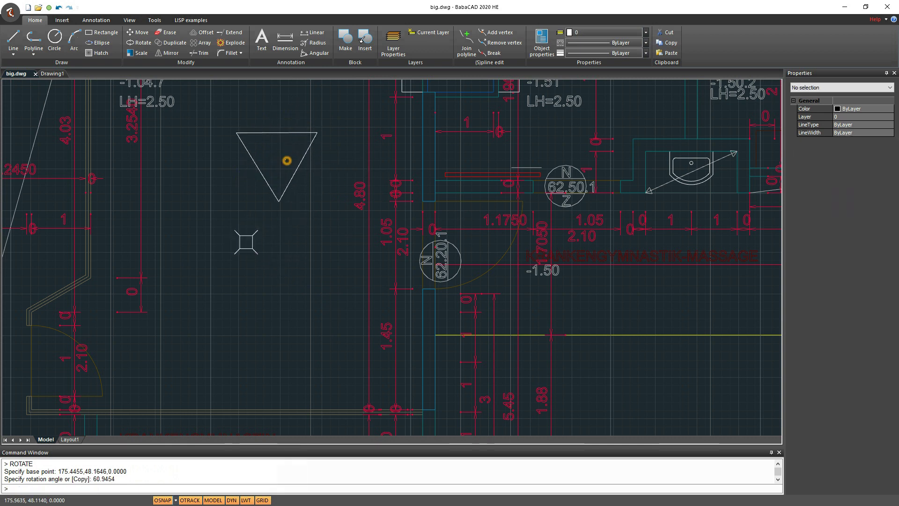
# Step: Erase the triangle block and block G from the room
pyautogui.moveTo(286, 161); pyautogui.dragTo(227, 265)
pyautogui.rightClick(267, 295)
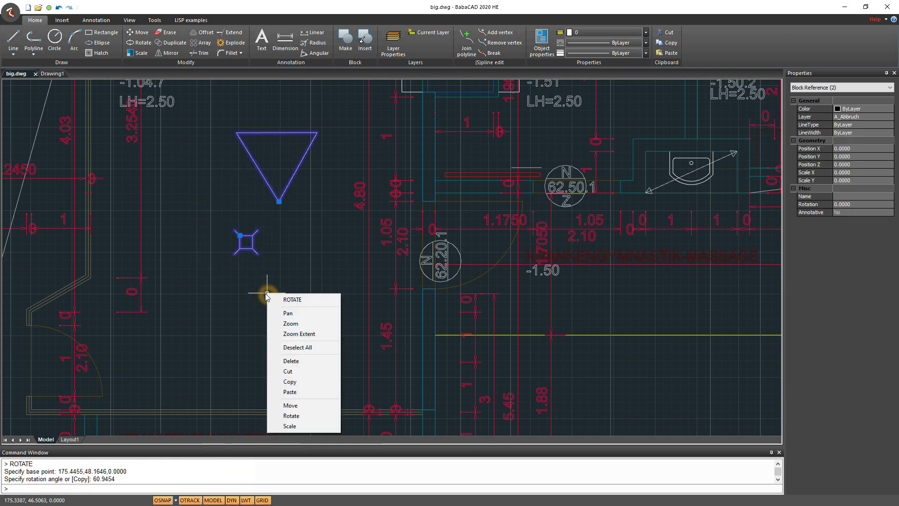
pyautogui.press('Escape')
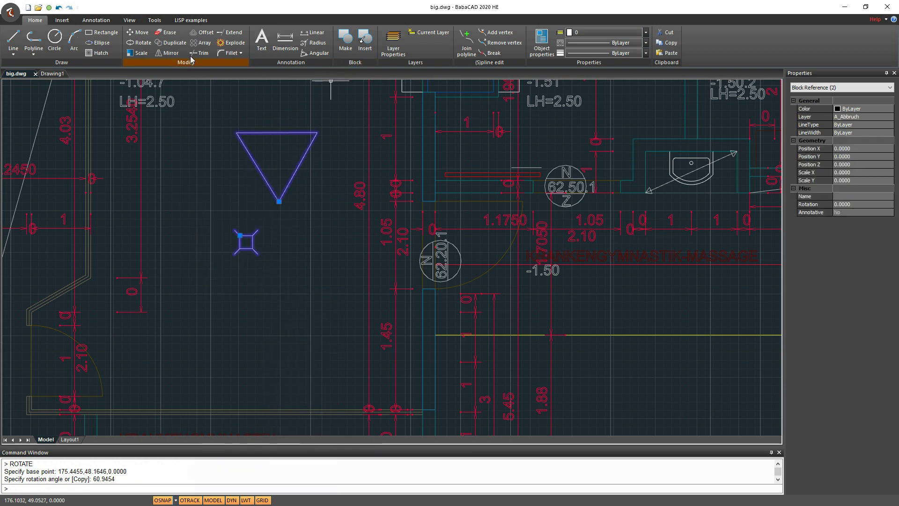
pyautogui.click(169, 33)
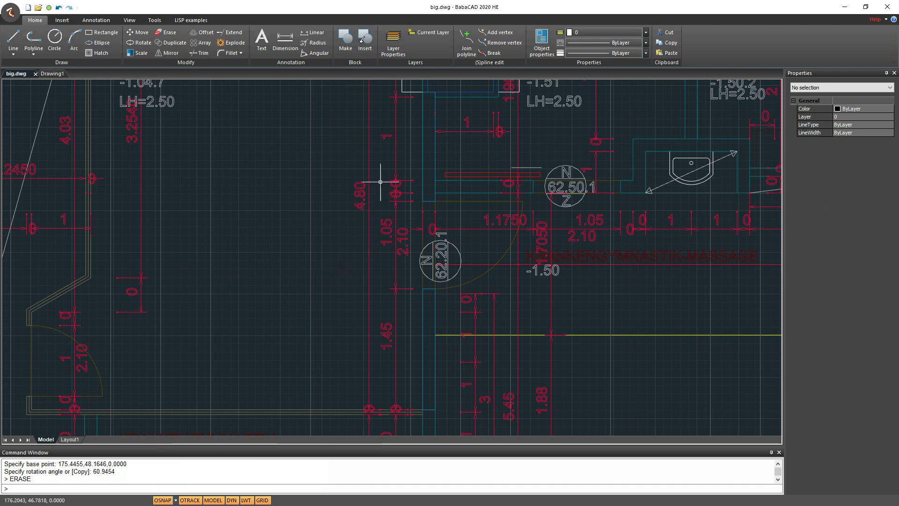
# Step: Shift the vertical 4.80 dimension slightly away from the door wall, into the room
pyautogui.click(369, 152)
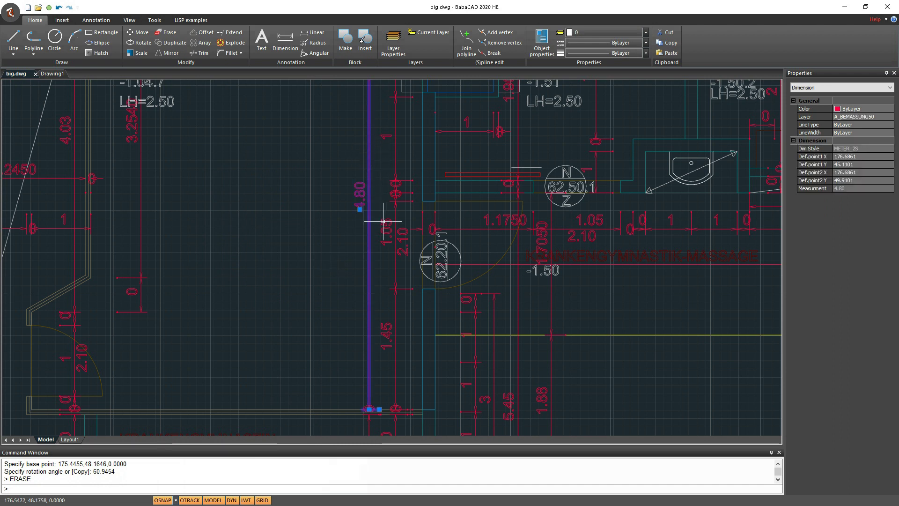
pyautogui.click(360, 209)
pyautogui.click(345, 214)
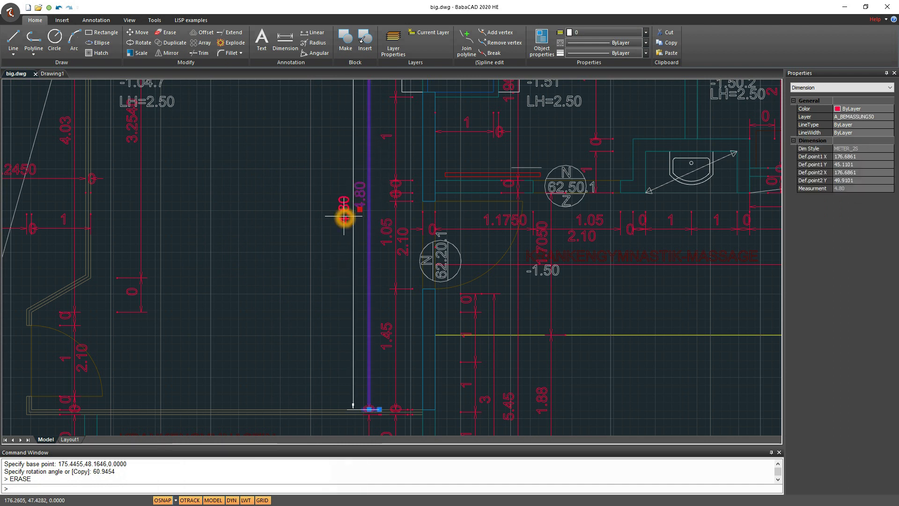
pyautogui.click(335, 265)
# Step: Enlarge the circle of door tag 62.20.1 by its quadrant grip so that it reaches the wall corner below
pyautogui.moveTo(585, 251); pyautogui.dragTo(444, 220, button='middle')
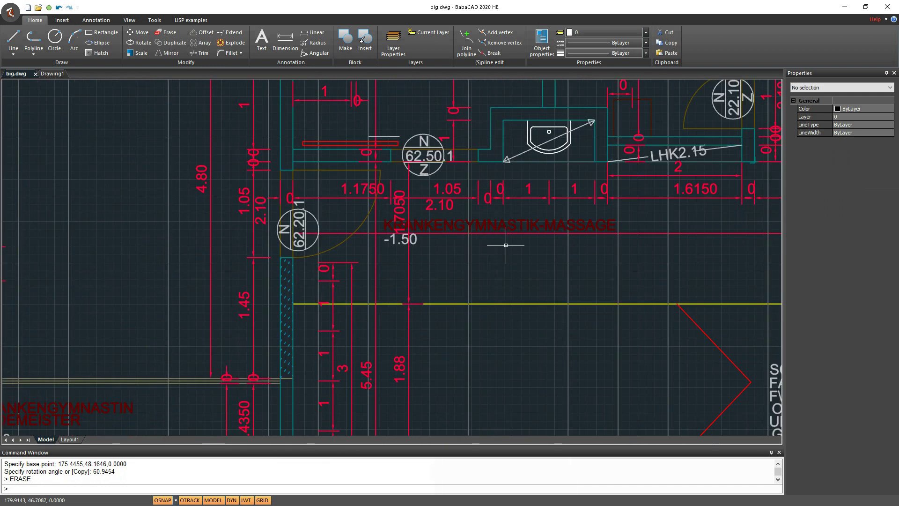
pyautogui.moveTo(285, 314); pyautogui.dragTo(446, 261, button='middle')
pyautogui.moveTo(453, 202); pyautogui.dragTo(453, 201, button='middle')
pyautogui.click(453, 201)
pyautogui.scroll(3, 487, 194)
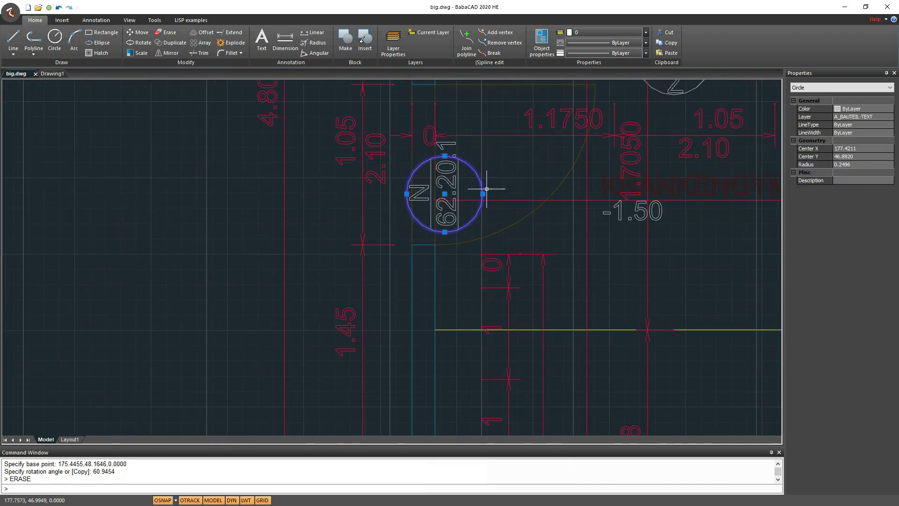
pyautogui.click(482, 193)
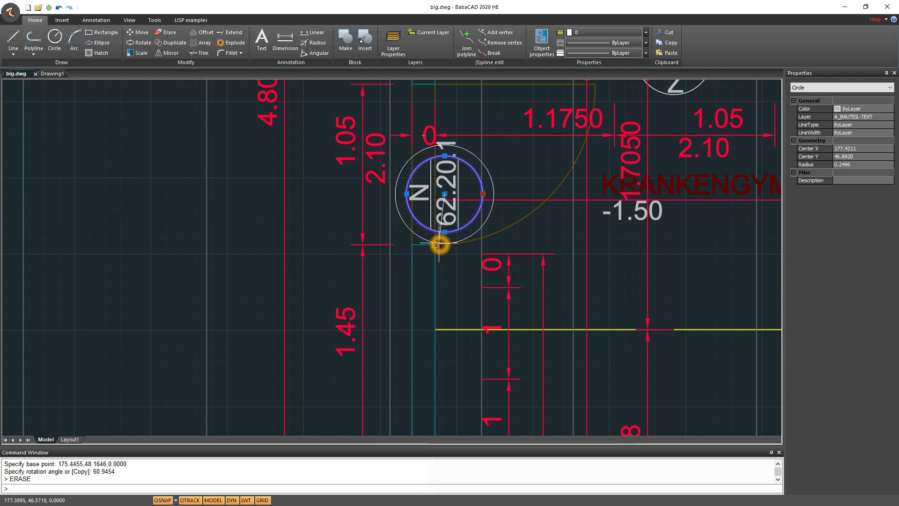
pyautogui.press('Escape')
pyautogui.press('Escape')
# Step: Zoom to the drawing extents to view the whole floor plan
pyautogui.moveTo(269, 261); pyautogui.dragTo(412, 254, button='middle')
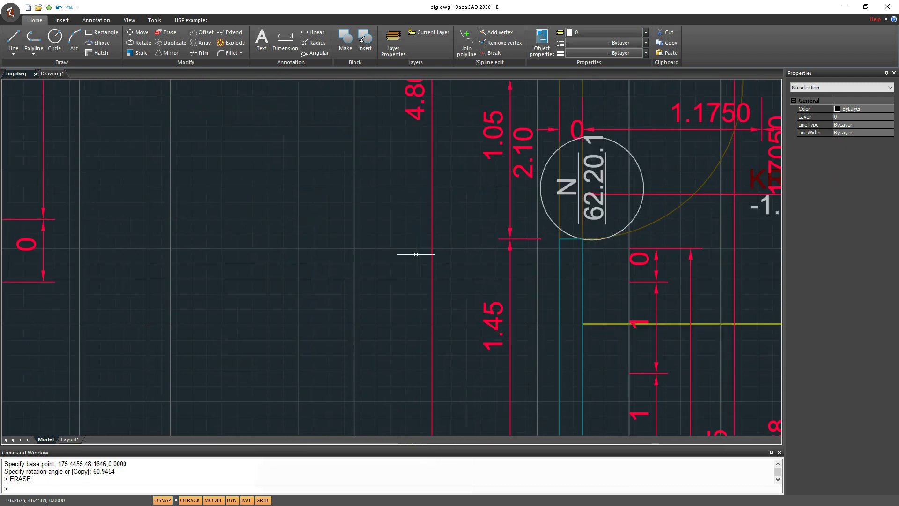
pyautogui.scroll(-3, 230, 267)
pyautogui.scroll(-5, 230, 268)
pyautogui.moveTo(244, 257); pyautogui.dragTo(381, 258, button='middle')
pyautogui.scroll(-5, 361, 255)
pyautogui.rightClick(565, 199)
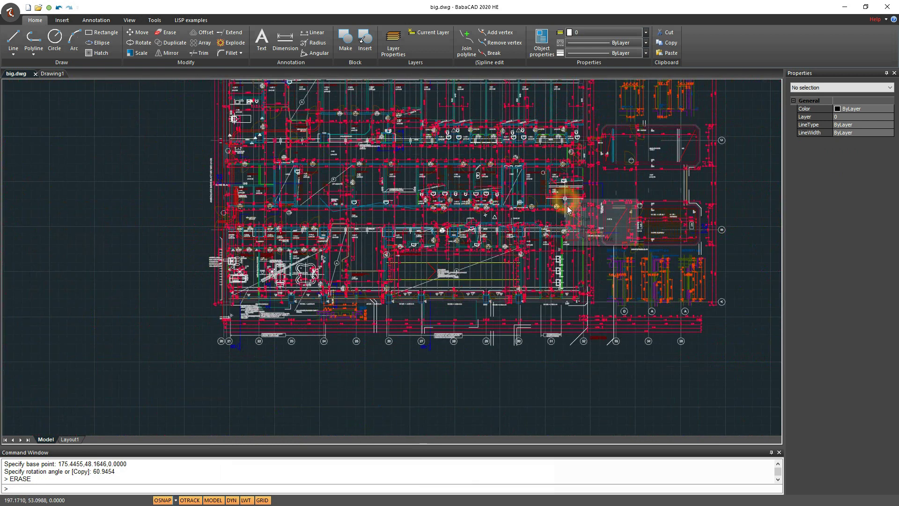
pyautogui.click(597, 240)
pyautogui.moveTo(449, 245); pyautogui.dragTo(423, 244, button='middle')
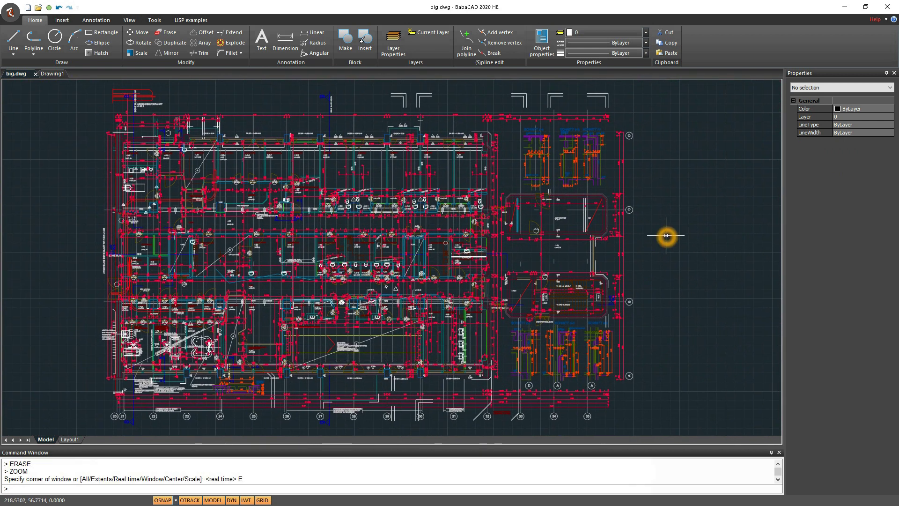